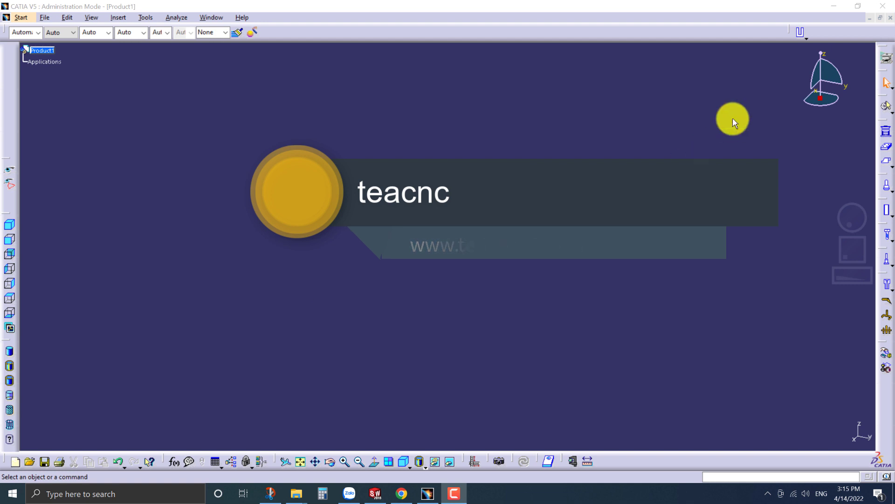
Browse the catalog to Fill by Teacnc > Pure > Straight B and pick SPRUEBUSHING_SBSM.
left_click(798, 32)
left_click(794, 104)
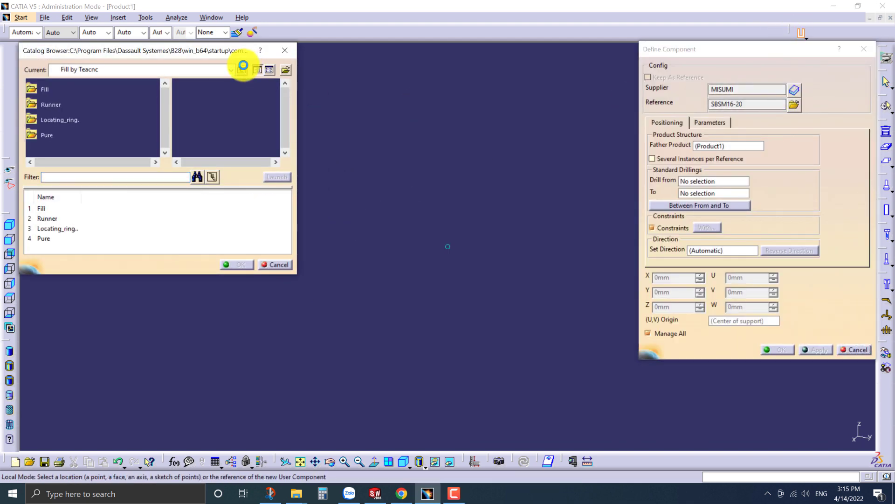
left_click(242, 69)
double_click(65, 126)
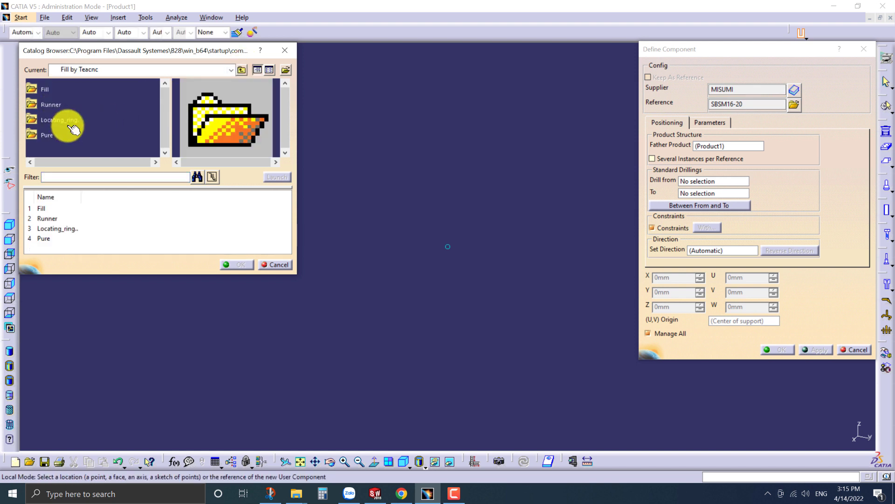
double_click(46, 126)
left_click(58, 105)
double_click(58, 109)
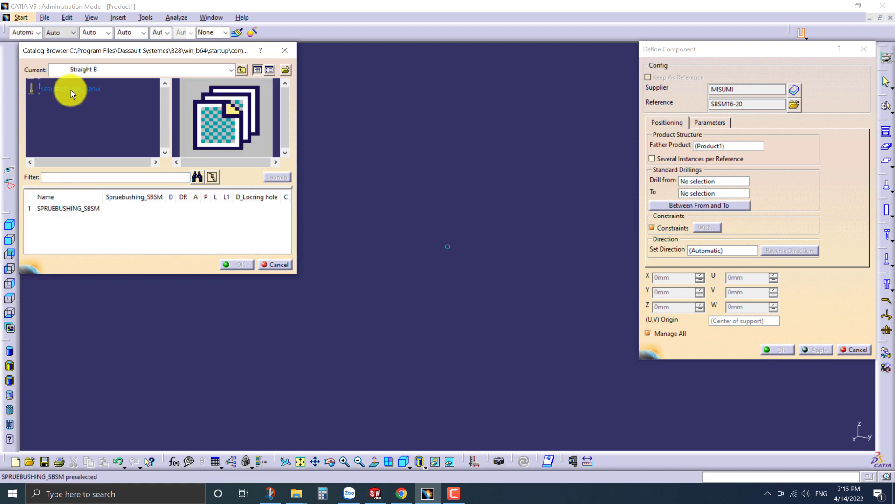
double_click(70, 90)
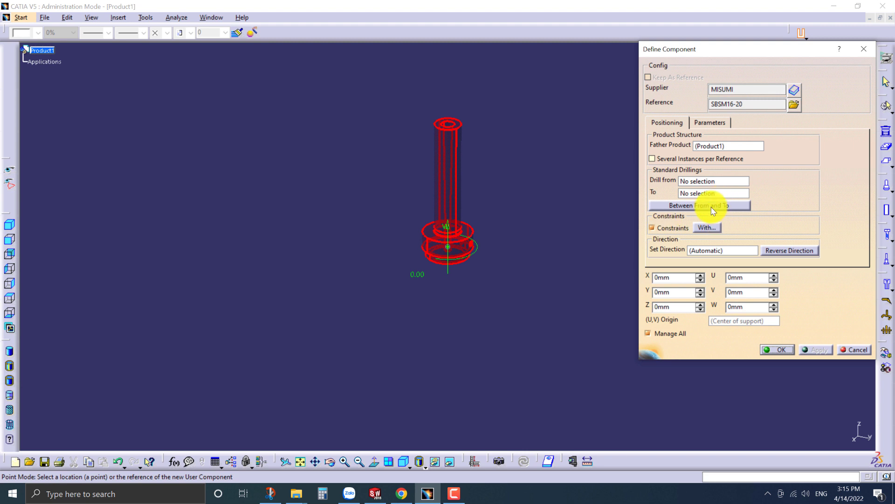
Flip the bushing 180° and review its parameters, URLs and dimension drawing.
left_click(767, 250)
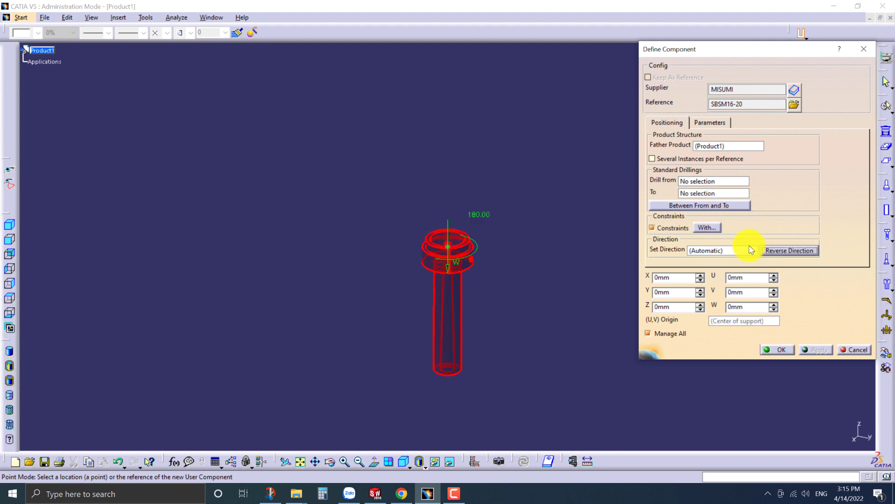
left_click(709, 124)
right_click(748, 138)
left_click(791, 184)
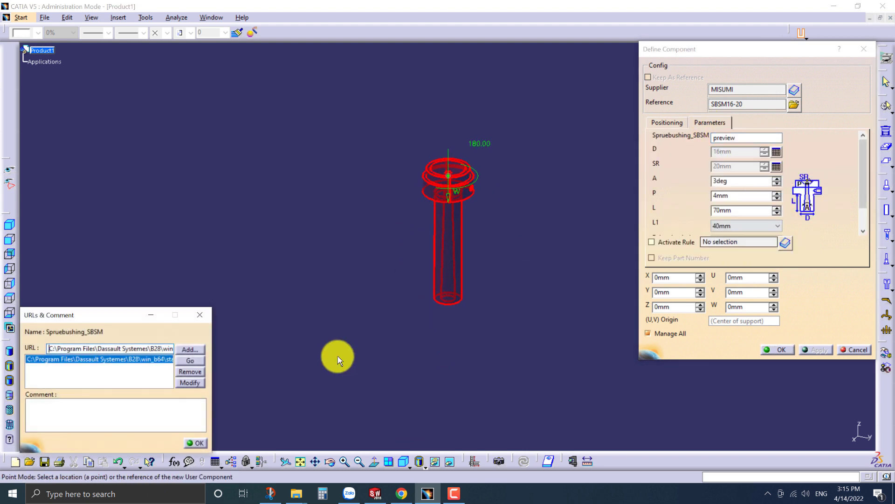
left_click(188, 361)
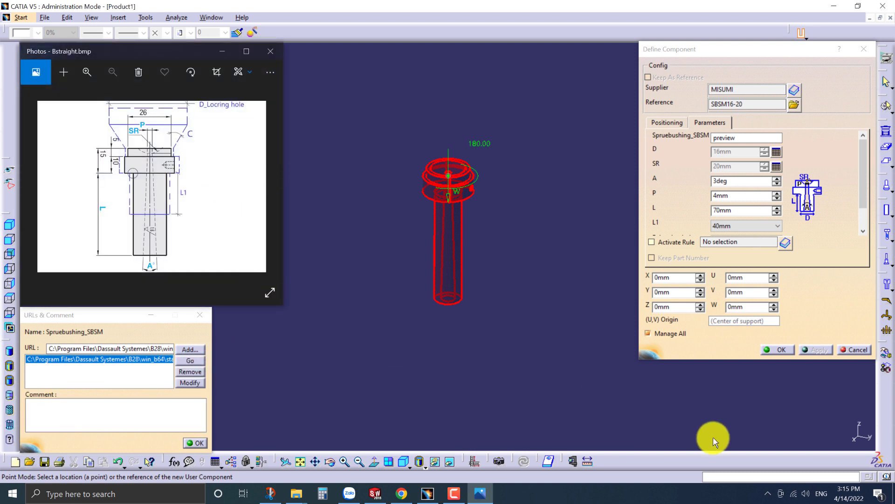
left_click(767, 495)
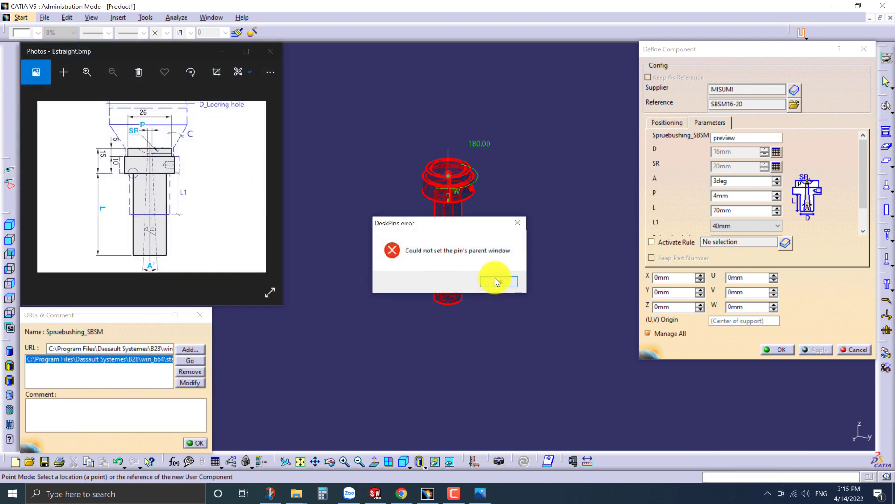
left_click(494, 277)
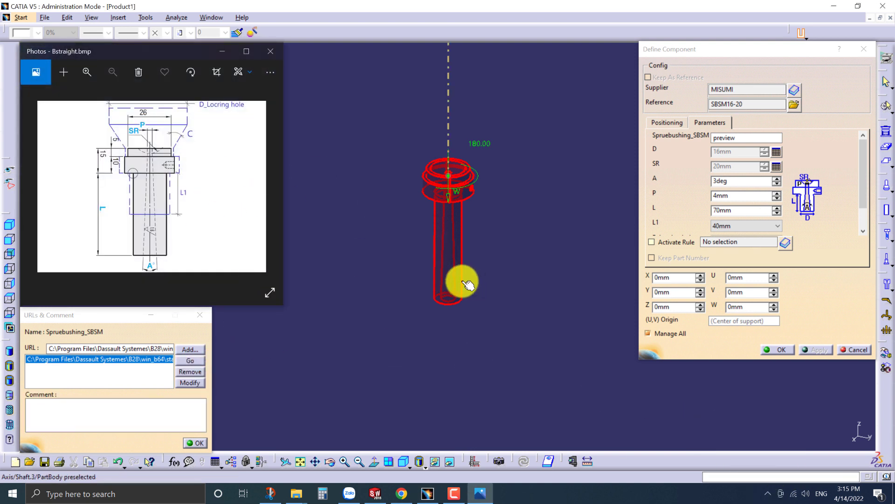
Choose size SBSM16-20 with L of 71mm from the design table and insert the bushing.
left_click(777, 166)
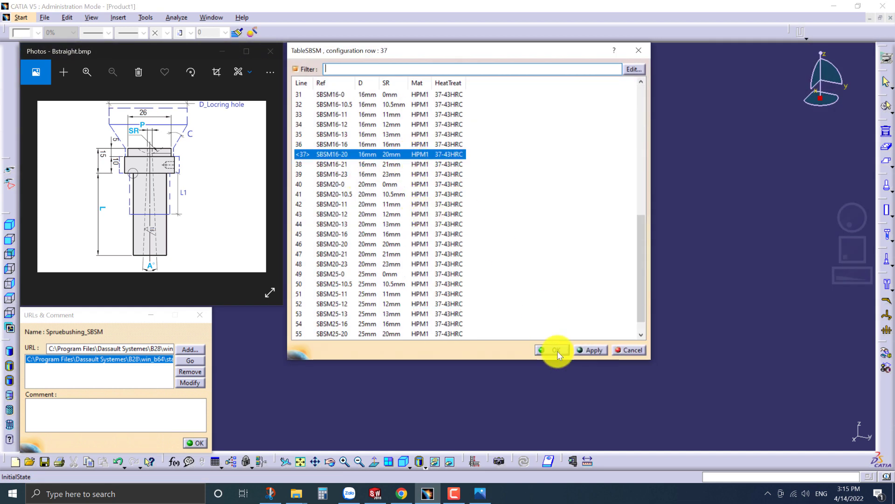
left_click(556, 350)
type("71")
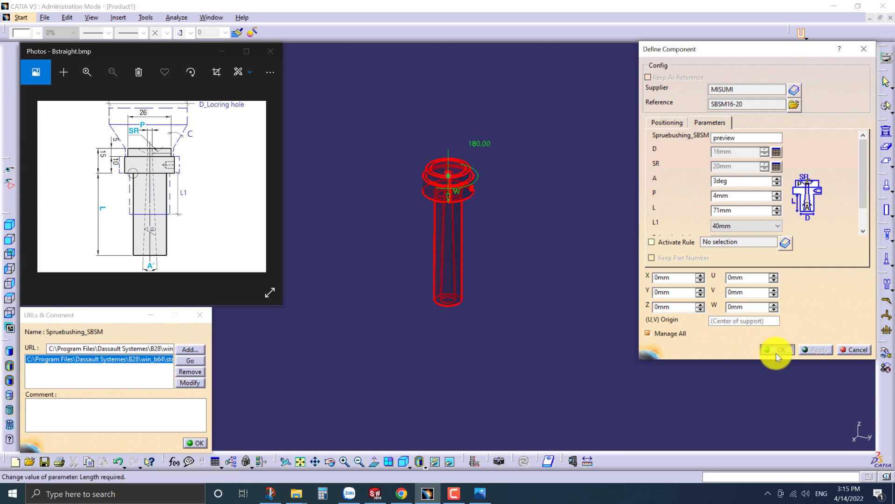
left_click(777, 350)
Close the drawing viewer, zoom to the bushing and switch to Assembly Design.
left_click(264, 52)
middle_click_drag(410, 262, 461, 190)
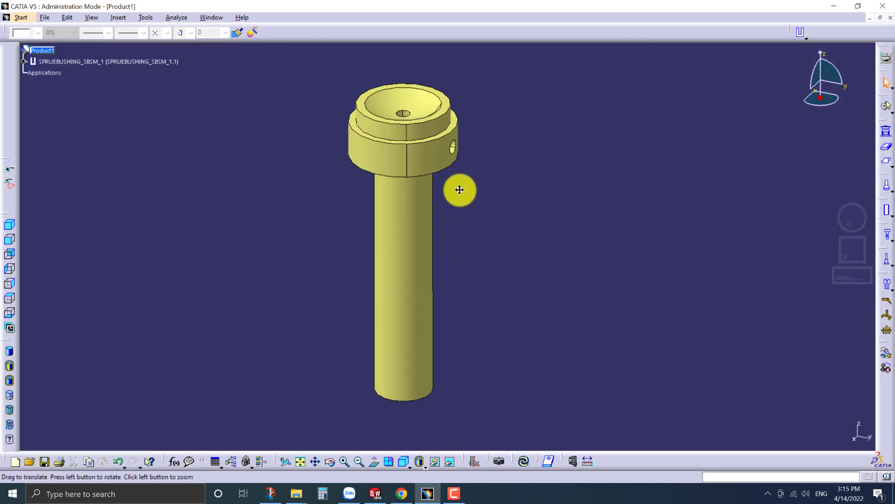
left_click(890, 53)
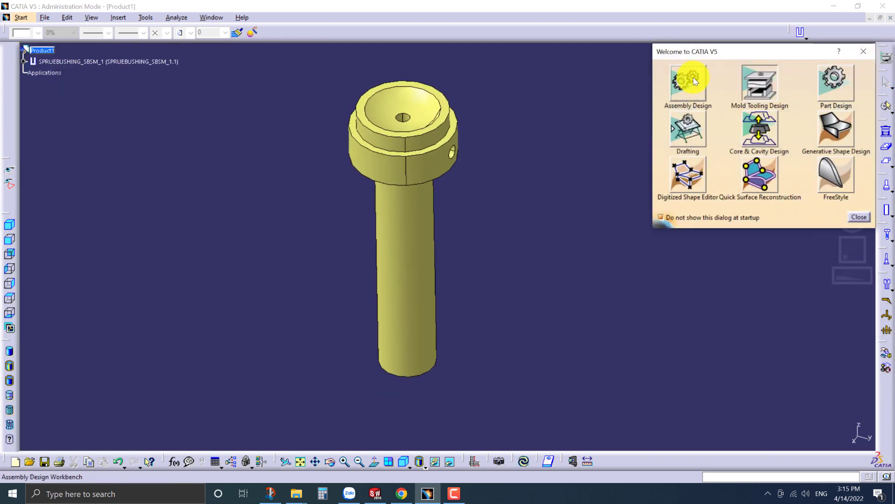
left_click(691, 72)
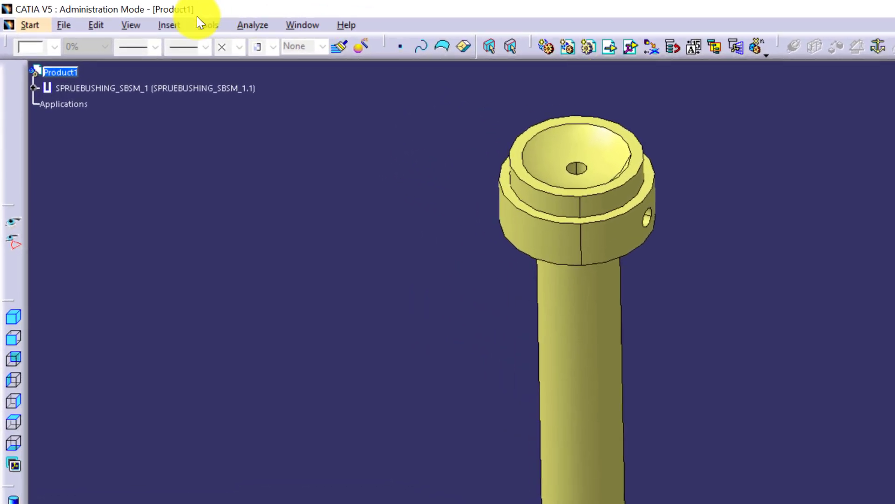
Create an Assembly Part Association and activate Associated Part for editing.
left_click(122, 18)
left_click(205, 480)
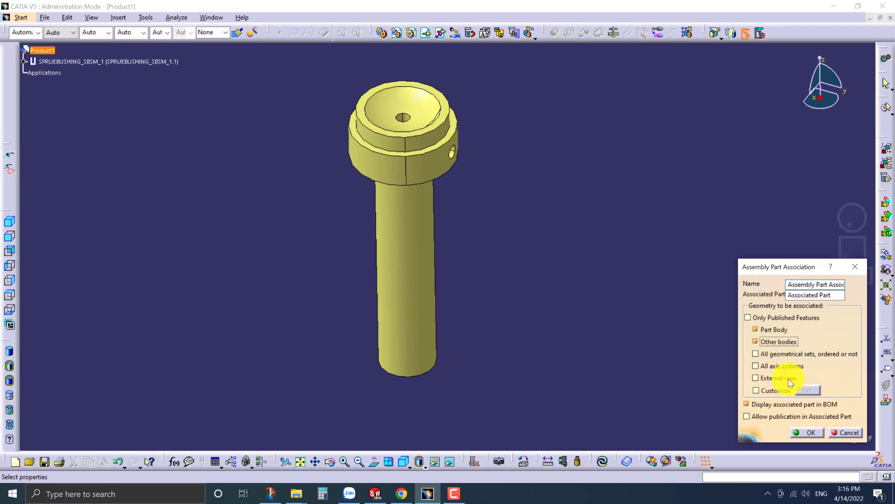
left_click(810, 432)
right_click(100, 74)
mouse_move(146, 217)
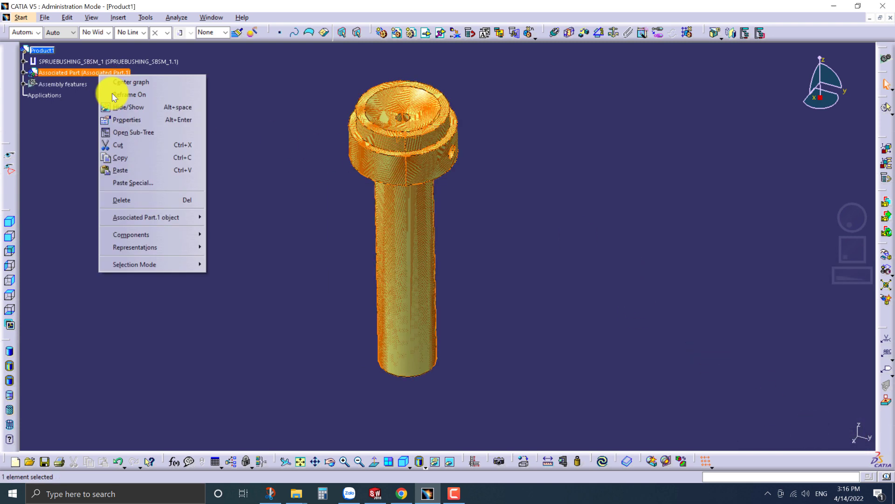
left_click(257, 237)
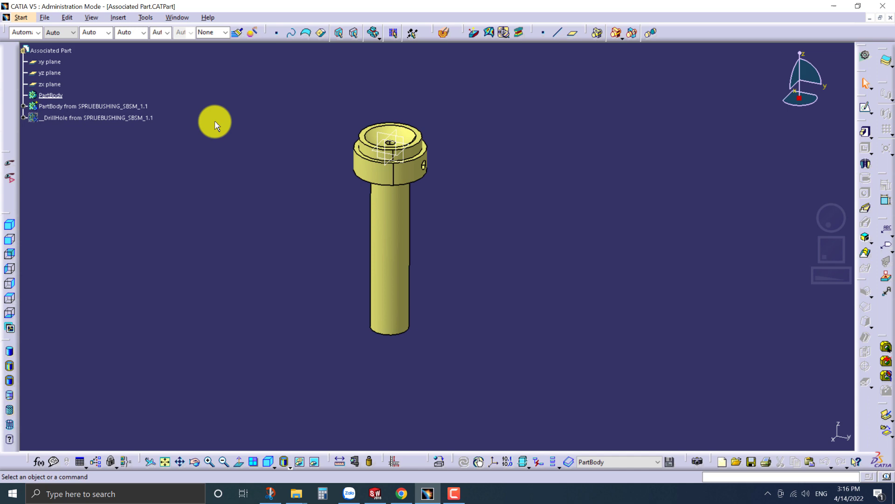
Show the hidden _DrillHole body and rotate the view to see it.
right_click(103, 118)
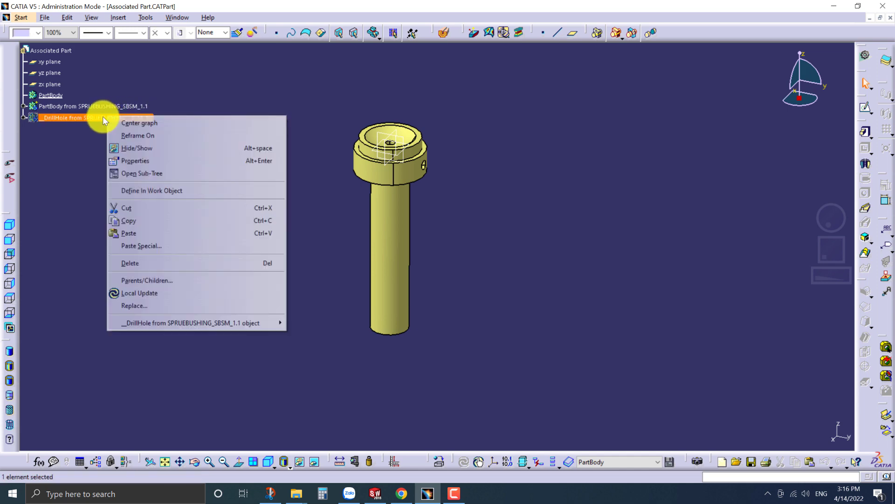
left_click(159, 148)
mouse_move(199, 169)
middle_mouse_down()
mouse_move(376, 350)
mouse_move(490, 250)
mouse_move(353, 175)
mouse_move(406, 230)
middle_mouse_up()
left_click(228, 59)
Save the part as Associated Part.stp on the Desktop, overwriting the existing file.
left_click(44, 19)
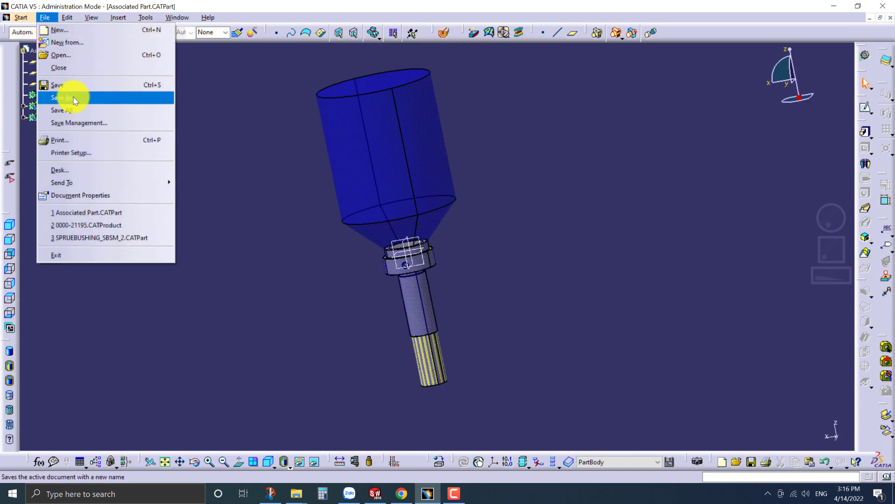
left_click(69, 96)
scroll(331, 192, "up", 2)
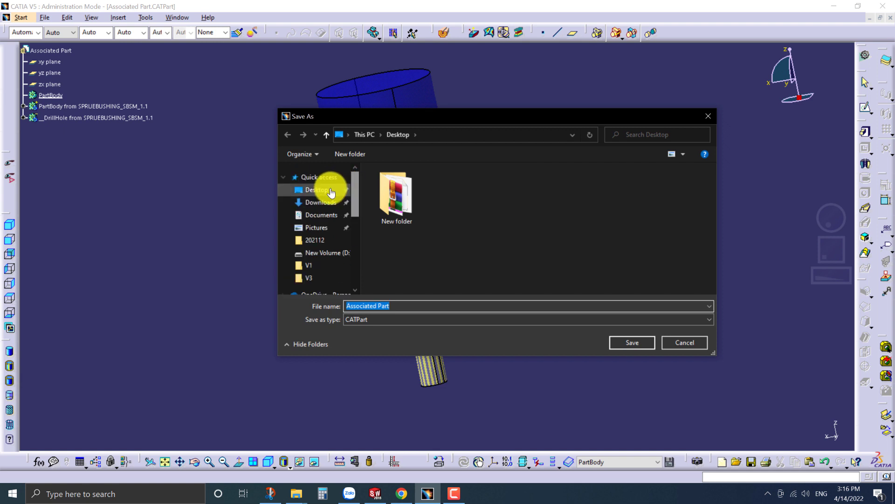
left_click(403, 319)
left_click(397, 360)
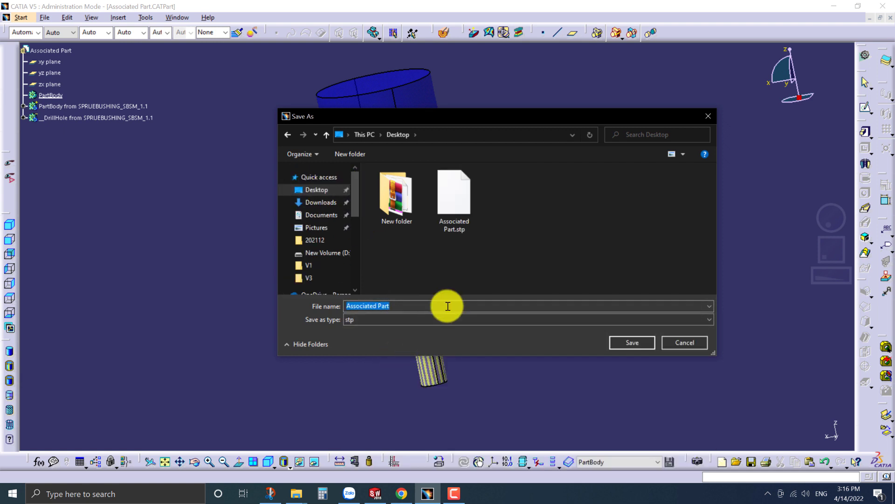
left_click(618, 340)
left_click(533, 269)
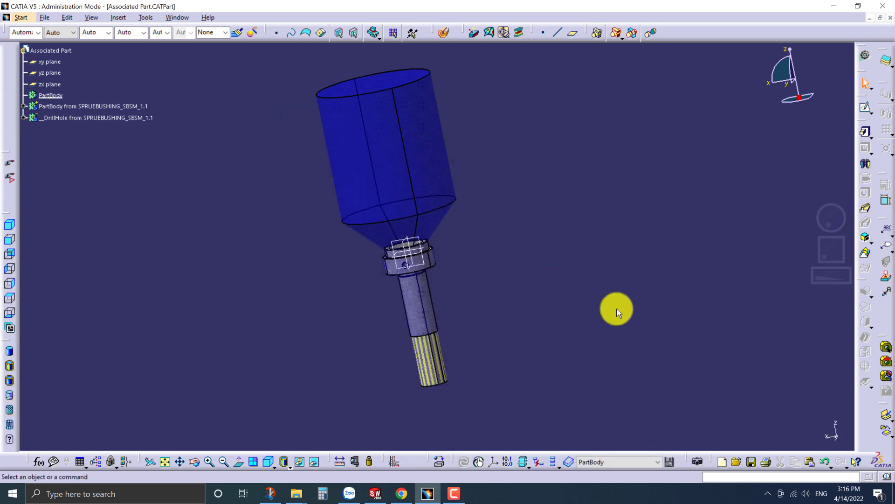
Minimize CATIA and apply a section view on the mold's Front Plane.
left_click(829, 9)
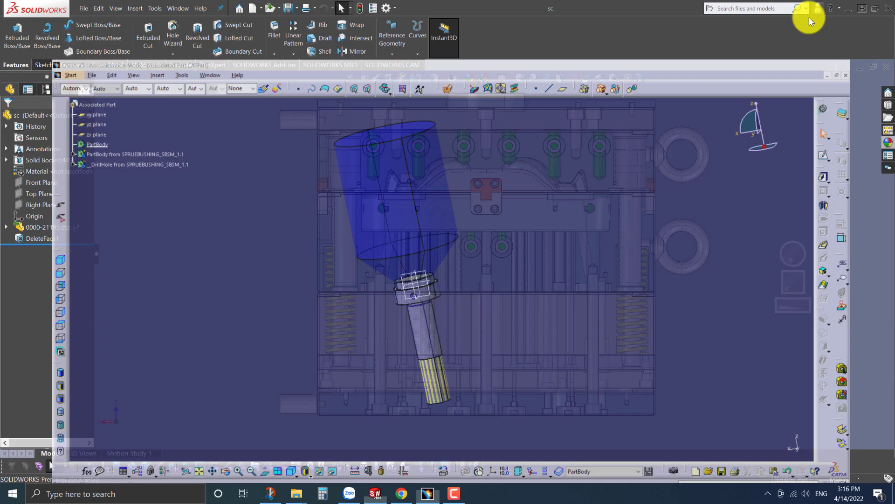
mouse_move(819, 294)
middle_mouse_down()
mouse_move(370, 206)
mouse_move(341, 247)
mouse_move(536, 176)
mouse_move(416, 93)
middle_mouse_up()
left_click(389, 78)
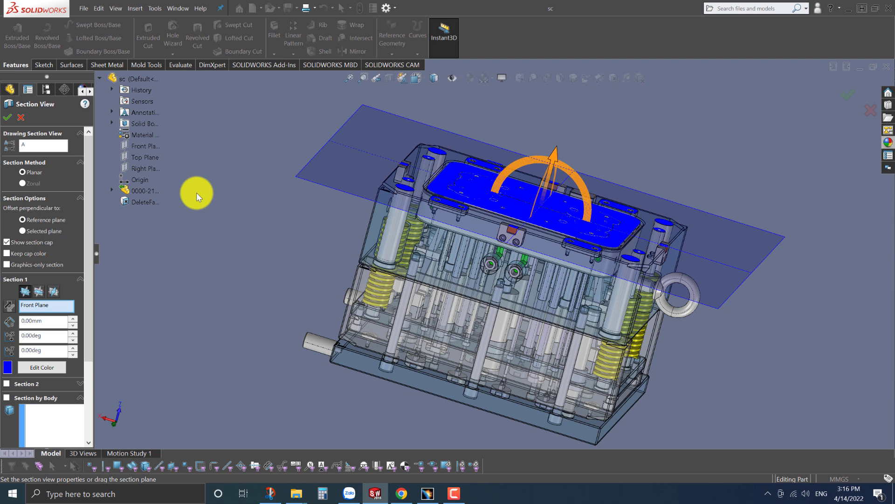
left_click(44, 290)
left_click(7, 117)
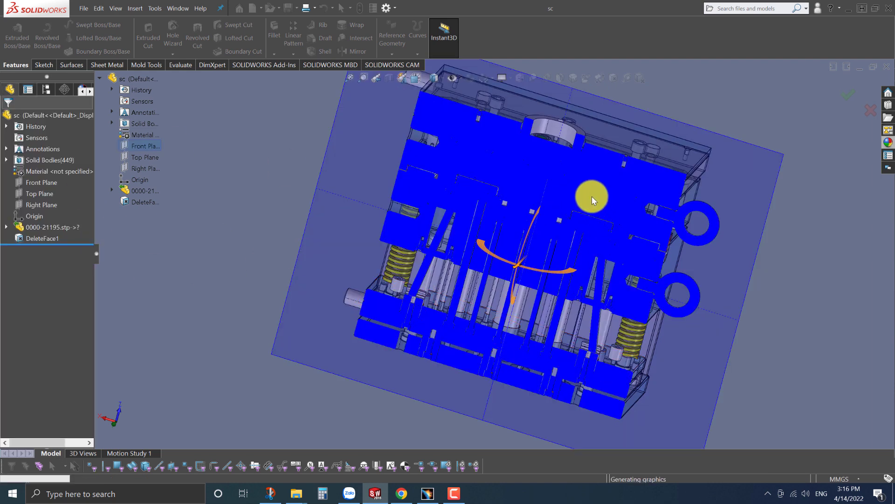
Look at the cut mold from the Front view, orbiting slightly.
key("space")
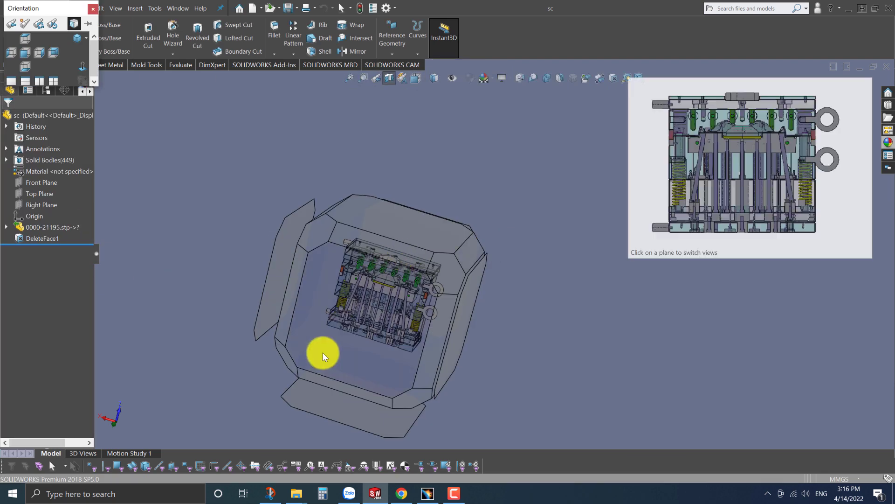
left_click(323, 356)
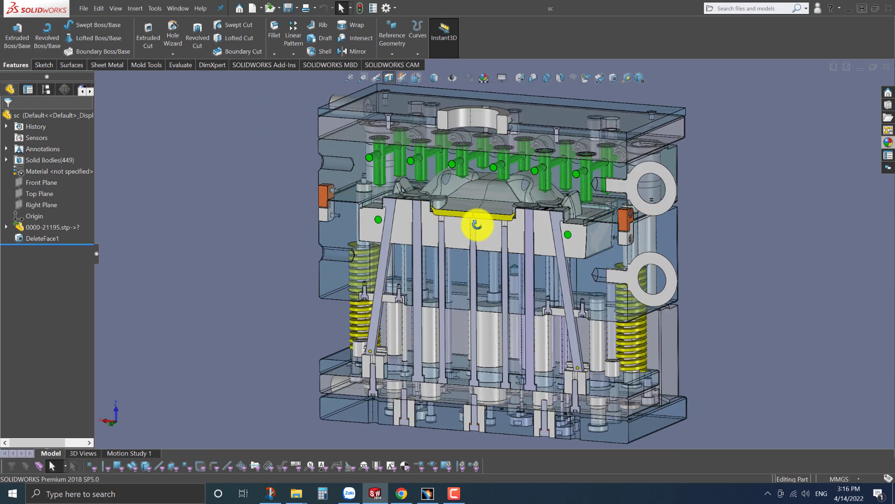
middle_click_drag(476, 225, 485, 233)
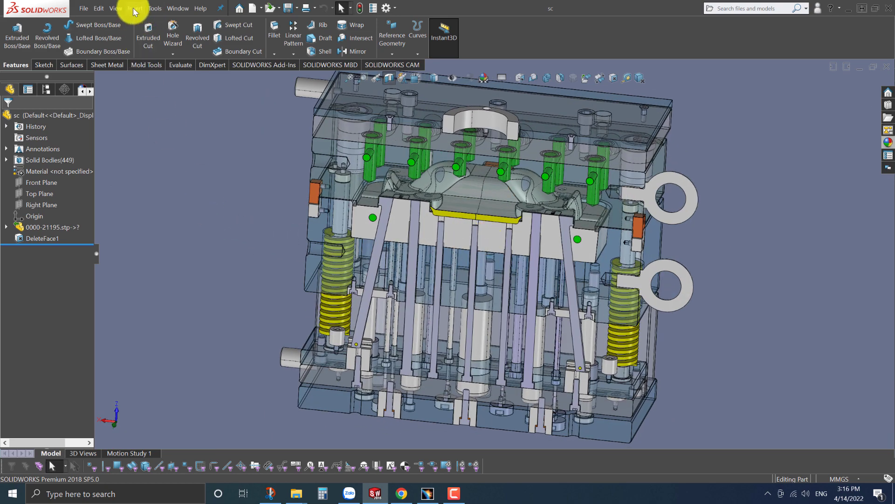
Open Associated Part.stp and make its large outer cylinder body transparent.
left_click(268, 8)
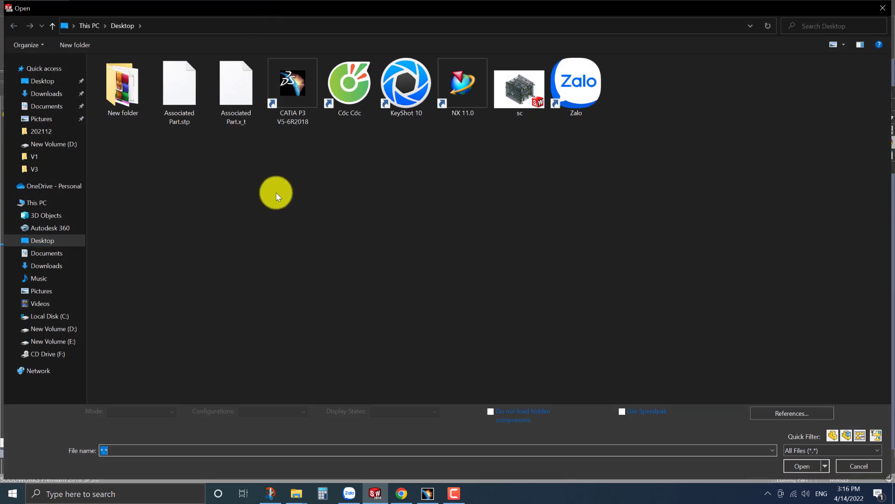
double_click(180, 81)
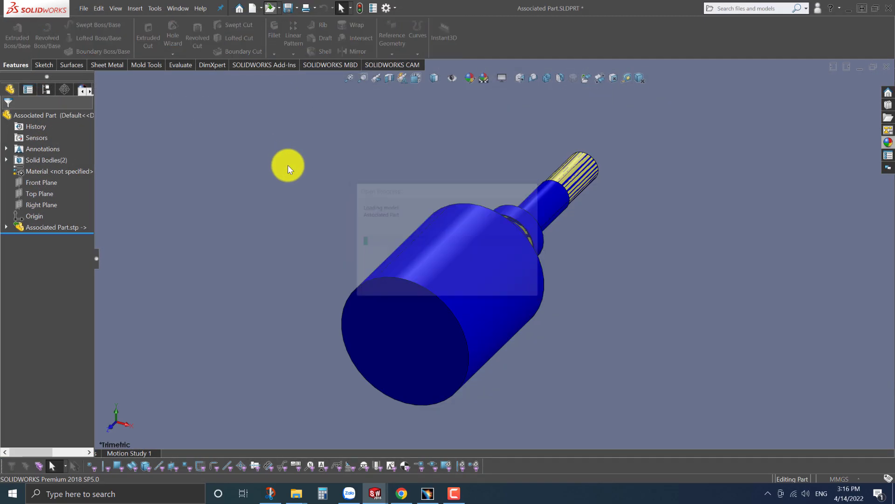
left_click(526, 199)
middle_click_drag(420, 256, 431, 256)
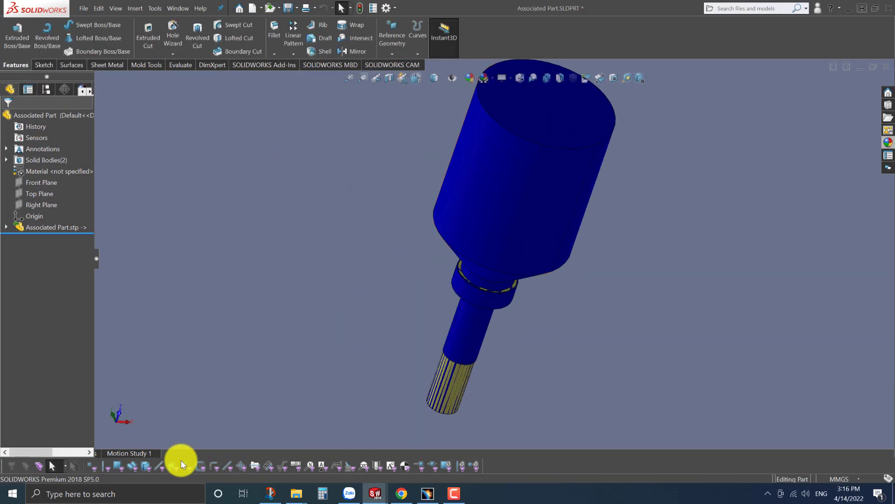
left_click(144, 466)
right_click(409, 170)
left_click(424, 300)
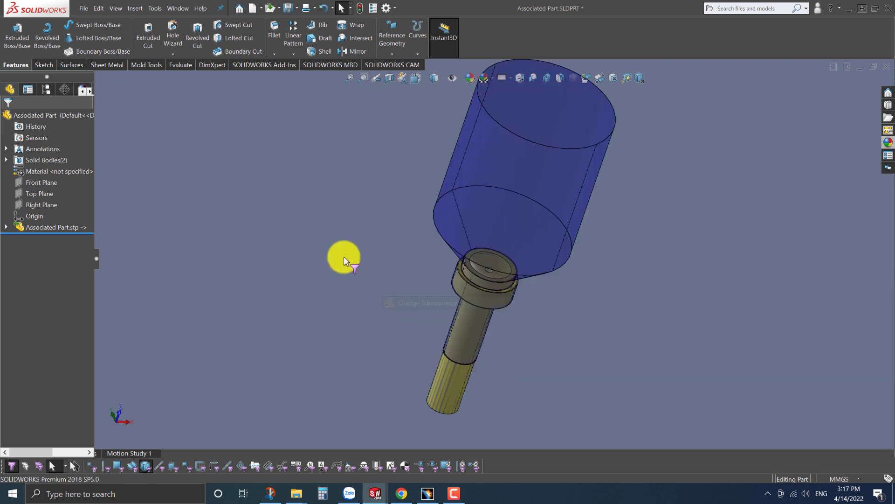
mouse_move(443, 294)
middle_mouse_down()
mouse_move(392, 150)
mouse_move(461, 336)
mouse_move(215, 126)
middle_mouse_up()
Save as Parasolid Associated Part.x_t, overwriting, then close the part without saving.
left_click(84, 9)
left_click(130, 135)
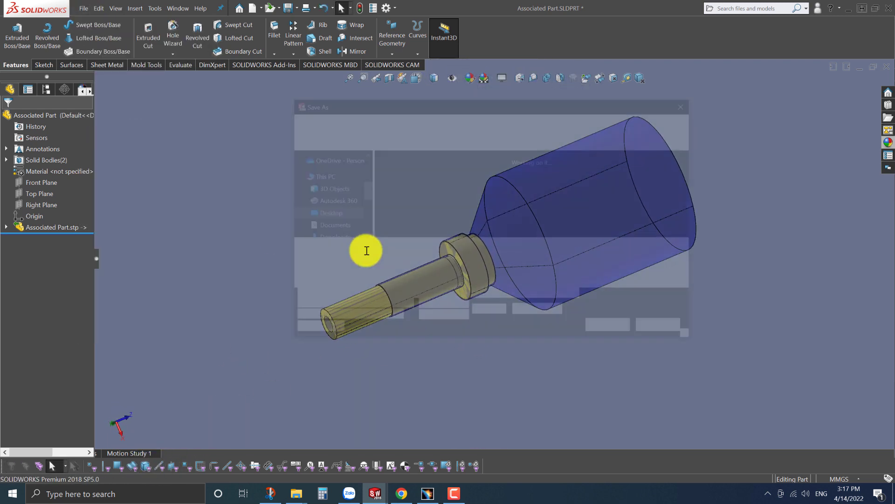
left_click(442, 262)
left_click(407, 42)
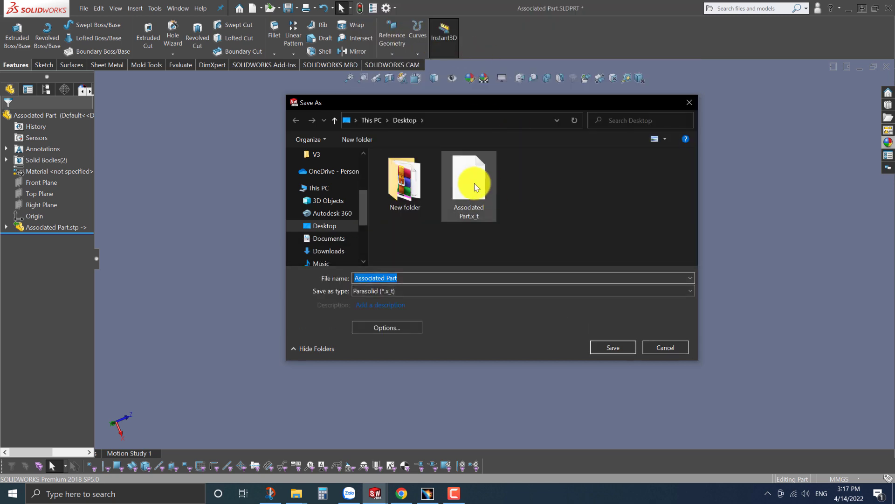
left_click(611, 346)
left_click(513, 248)
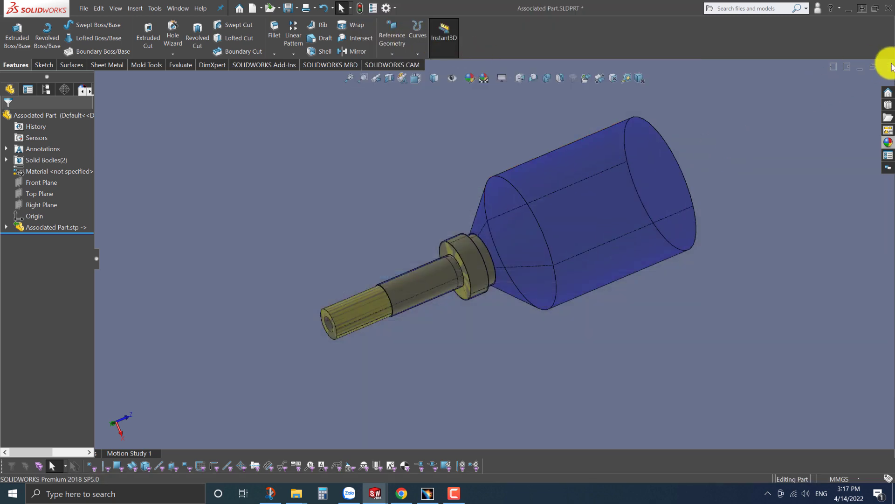
left_click(887, 67)
left_click(472, 314)
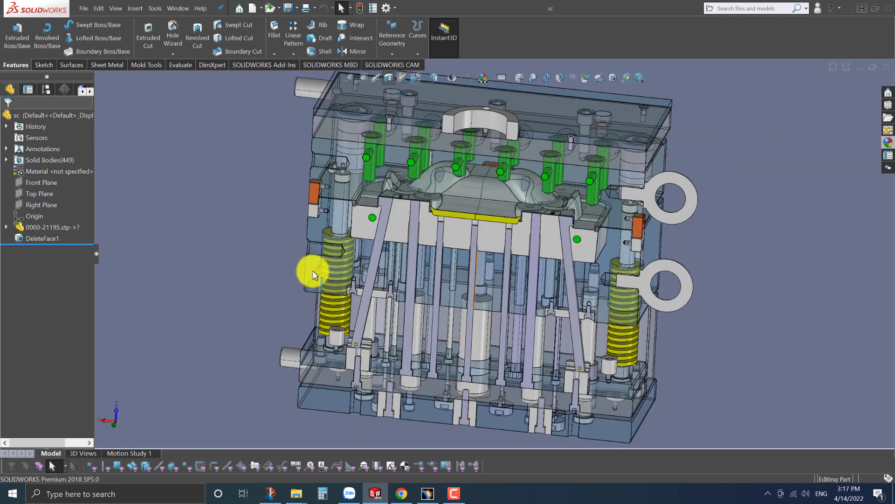
Import Associated Part.x_t into the sc mold part.
left_click(135, 8)
mouse_move(154, 49)
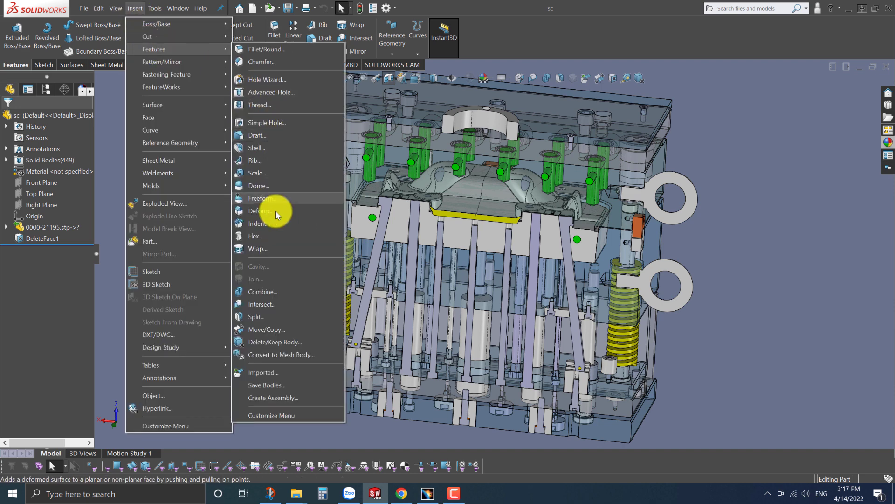
left_click(278, 373)
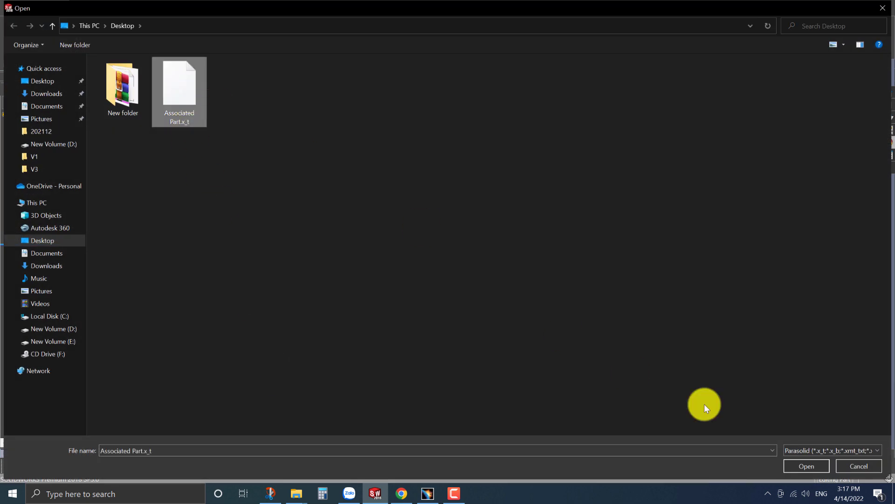
left_click(800, 465)
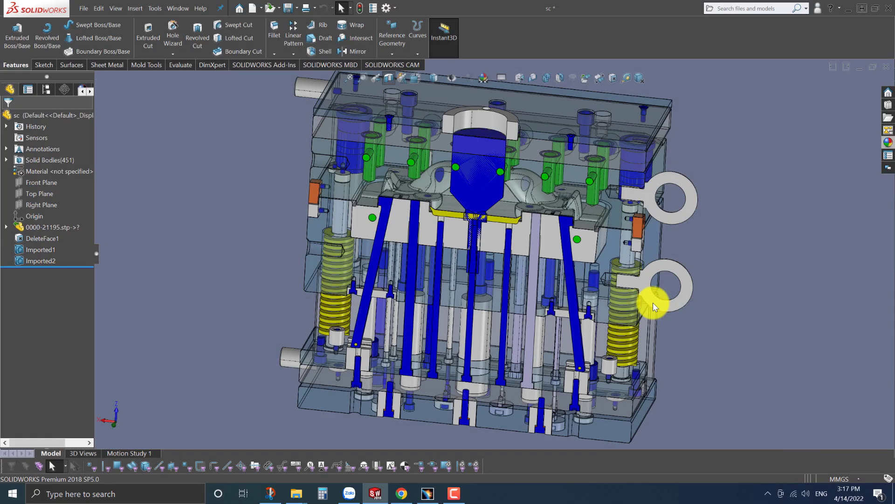
Check the sc part's context options and scroll through the feature tree.
right_click(70, 115)
left_click(242, 149)
scroll(222, 340, "up", 3)
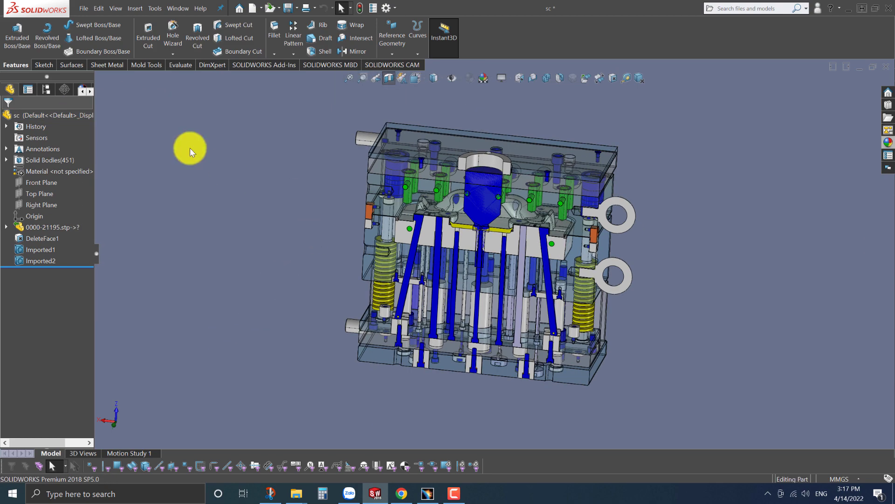
right_click(72, 116)
left_click(210, 242)
scroll(210, 241, "down", 5)
scroll(220, 240, "up", 4)
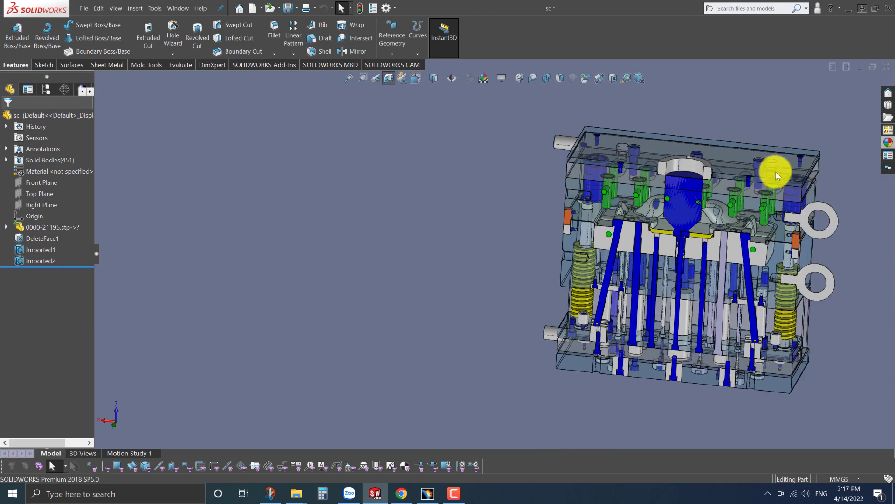
scroll(233, 238, "down", 3)
scroll(240, 236, "down", 2)
scroll(240, 237, "up", 2)
right_click(70, 117)
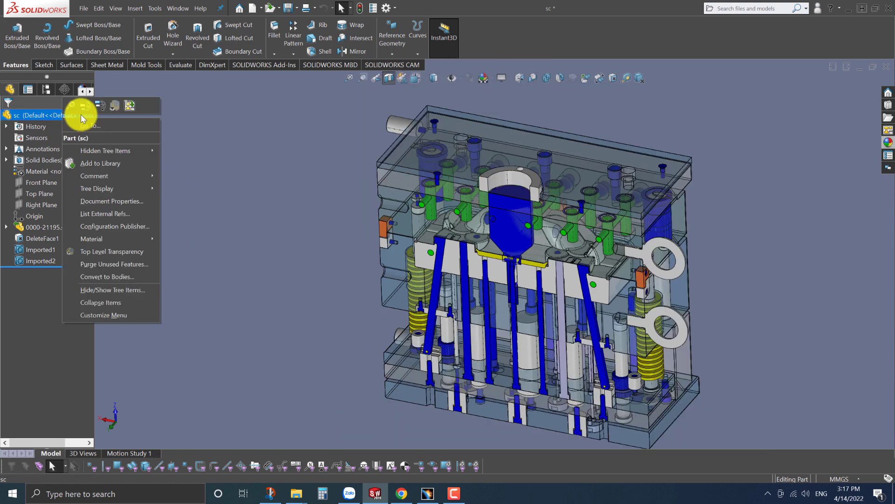
left_click(216, 168)
Turn off the section cut, orbit to isometric and clear the blue appearance.
mouse_move(143, 163)
middle_mouse_down()
mouse_move(496, 284)
mouse_move(410, 160)
middle_mouse_up()
left_click(390, 77)
mouse_move(222, 192)
middle_mouse_down()
mouse_move(164, 228)
mouse_move(208, 183)
middle_mouse_up()
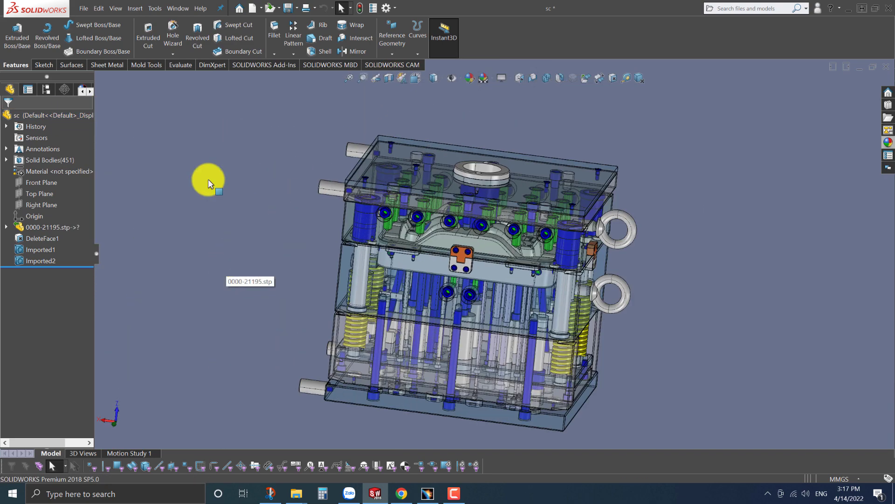
right_click(80, 120)
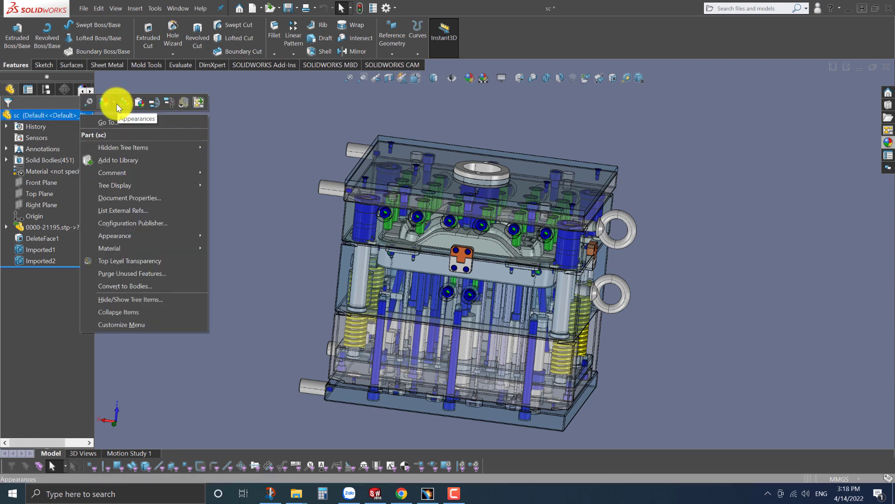
left_click(206, 157)
Preview a Top Plane section of the mold, close it and orbit slightly.
mouse_move(236, 145)
middle_mouse_down()
mouse_move(480, 259)
mouse_move(476, 275)
middle_mouse_up()
left_click(389, 78)
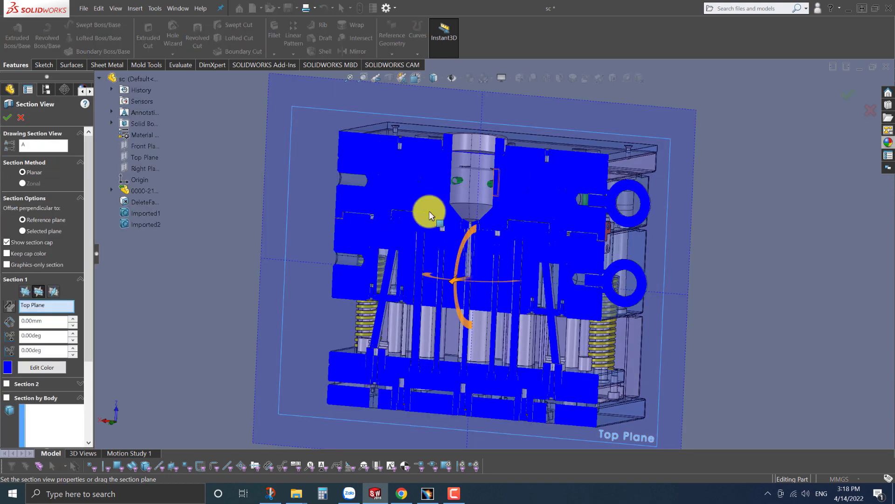
left_click(8, 121)
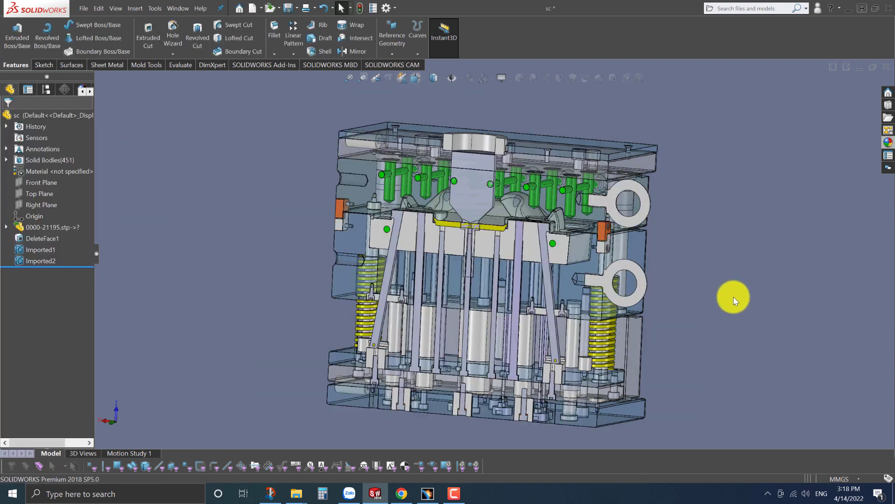
mouse_move(733, 295)
middle_mouse_down()
mouse_move(593, 246)
mouse_move(530, 275)
middle_mouse_up()
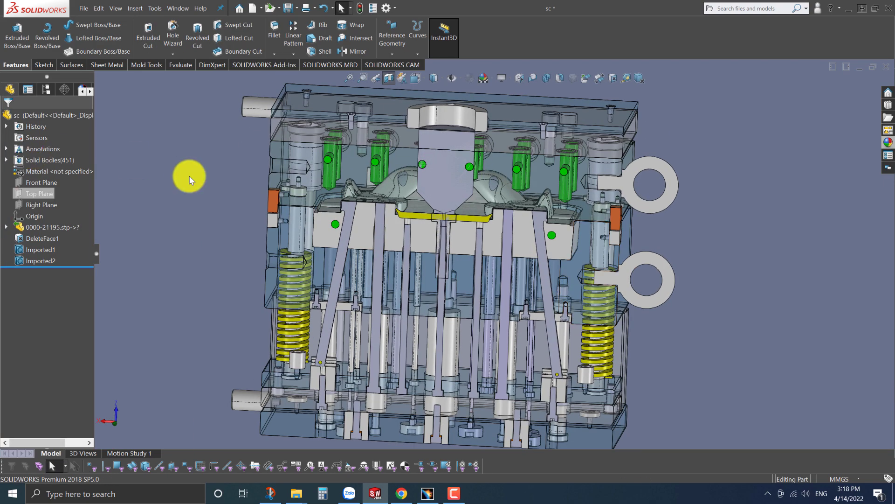
Start Move/Copy Body and select the Imported1 and Imported2 bodies.
left_click(135, 9)
mouse_move(153, 49)
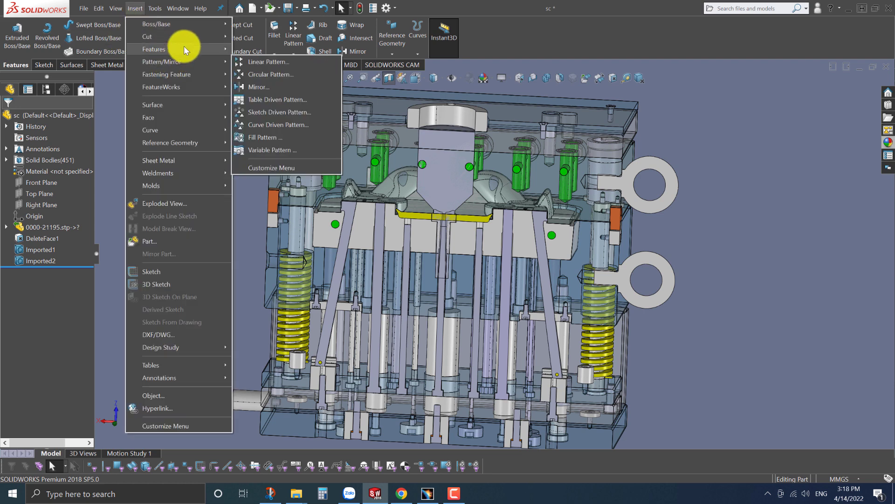
left_click(273, 329)
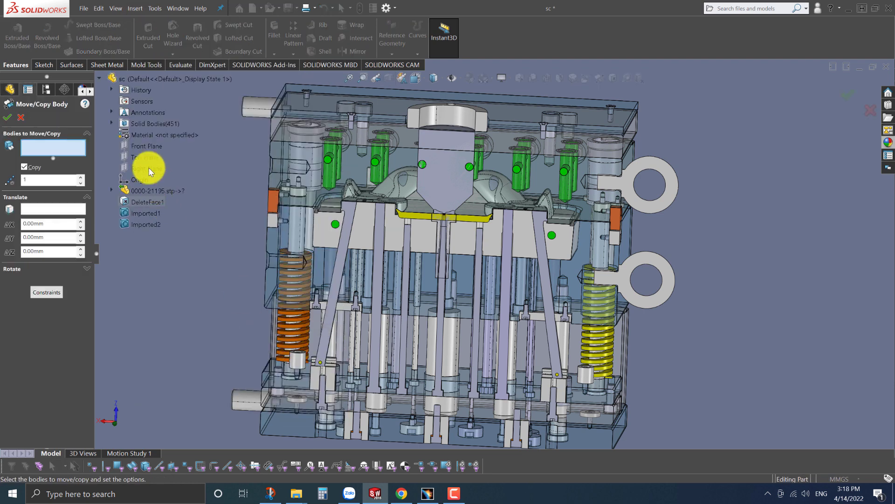
left_click(112, 124)
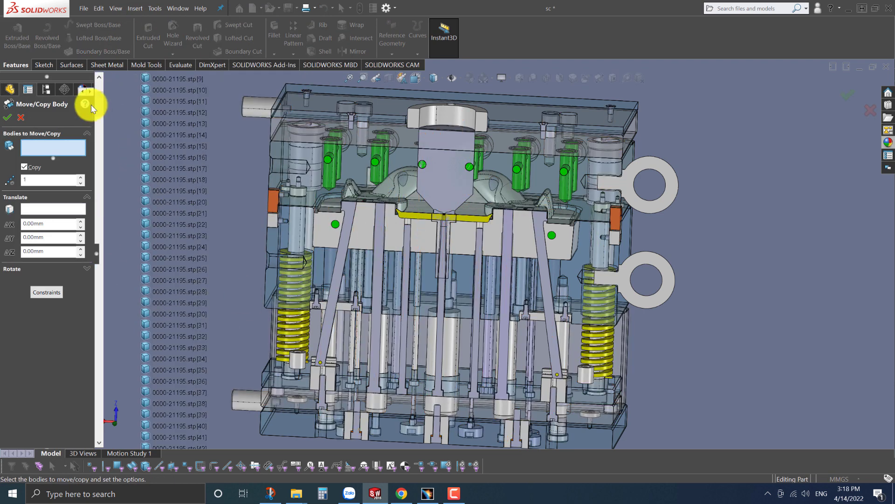
left_click_drag(99, 305, 76, 434)
left_click(167, 325)
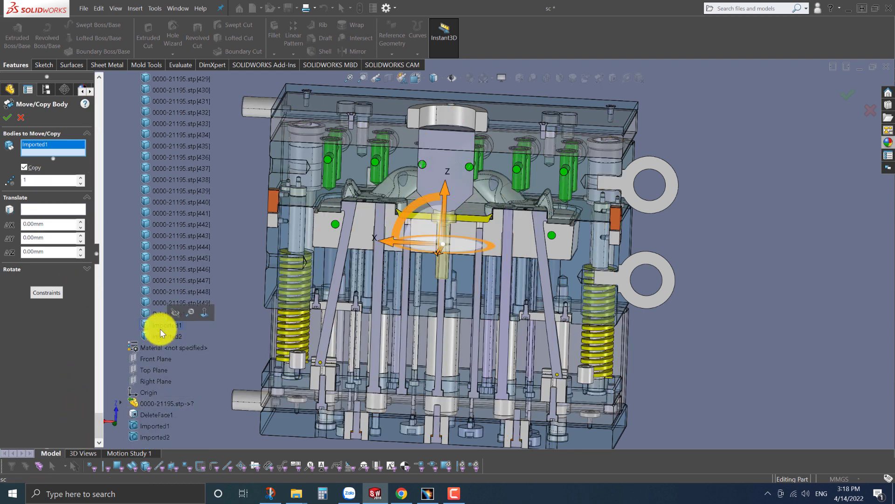
left_click(166, 336)
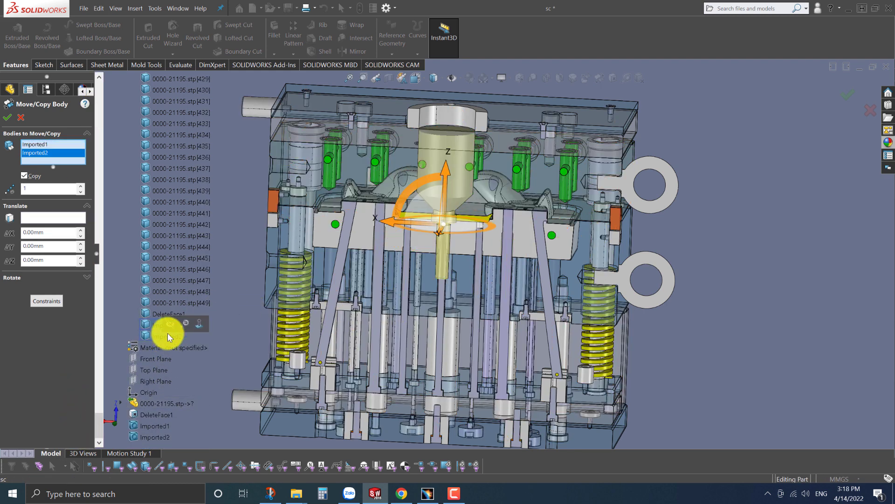
Raise the bodies about 305.7 mm along Z with Copy off and confirm.
scroll(400, 329, "up", 3)
scroll(482, 222, "up", 3)
left_click_drag(482, 192, 490, 105)
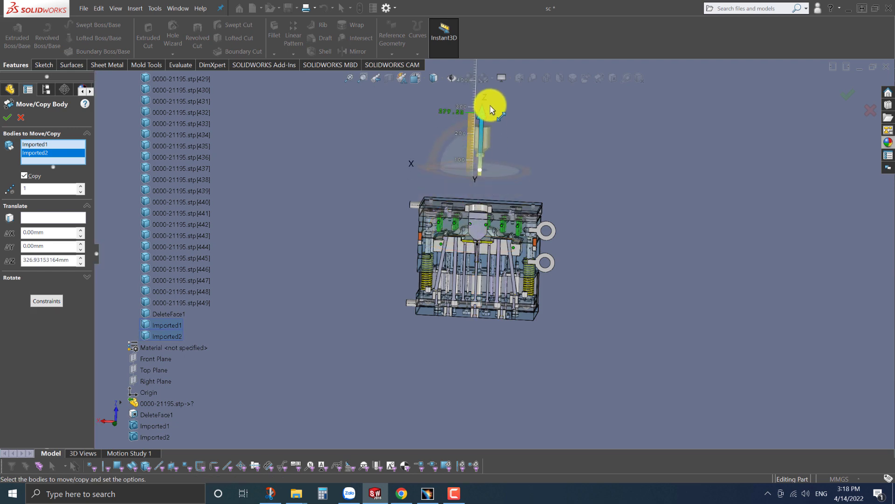
left_click(25, 175)
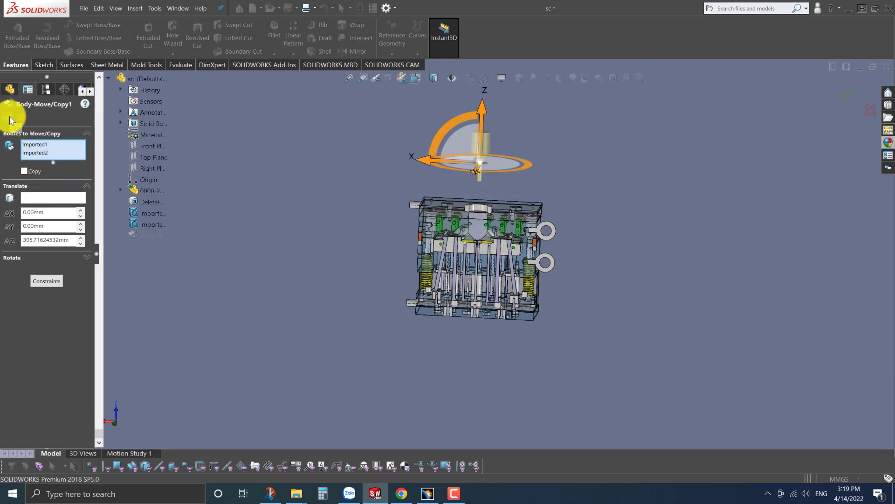
key("Return")
mouse_move(499, 154)
middle_mouse_down()
mouse_move(400, 191)
mouse_move(296, 299)
middle_mouse_up()
scroll(398, 80, "down", 3)
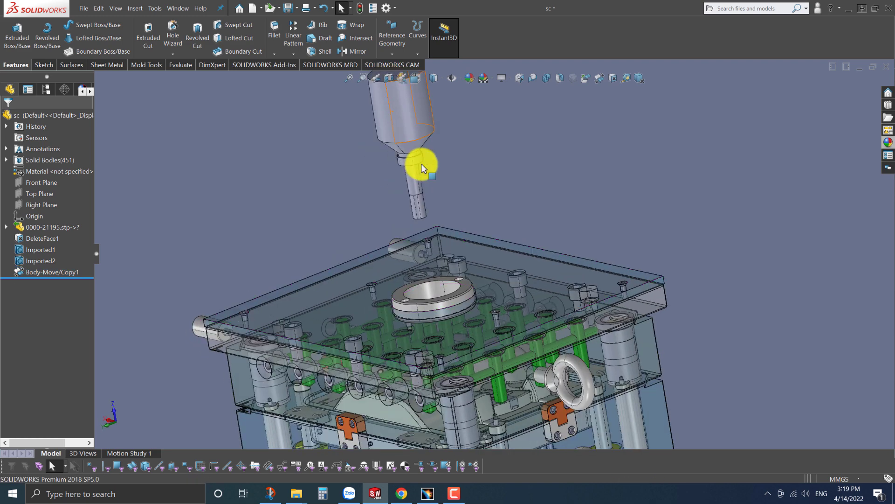
Make the raised bushing body transparent.
right_click(444, 144)
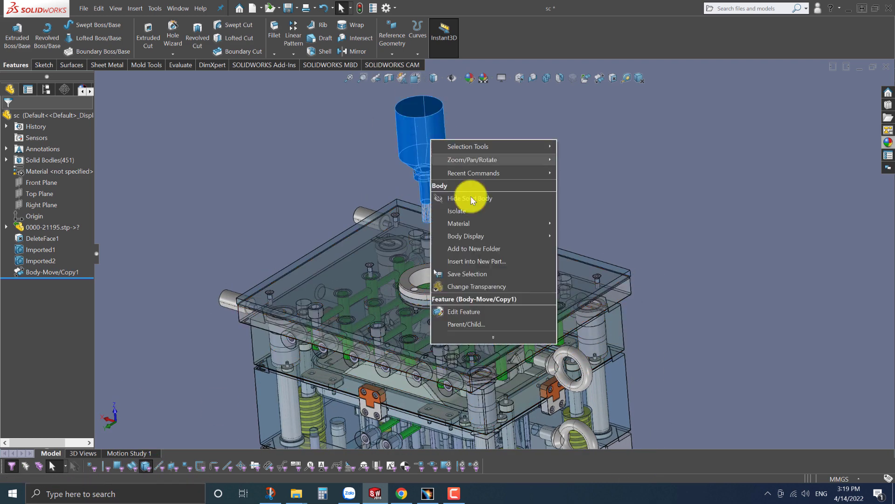
left_click(450, 285)
mouse_move(406, 135)
middle_mouse_down()
mouse_move(434, 148)
mouse_move(420, 154)
middle_mouse_up()
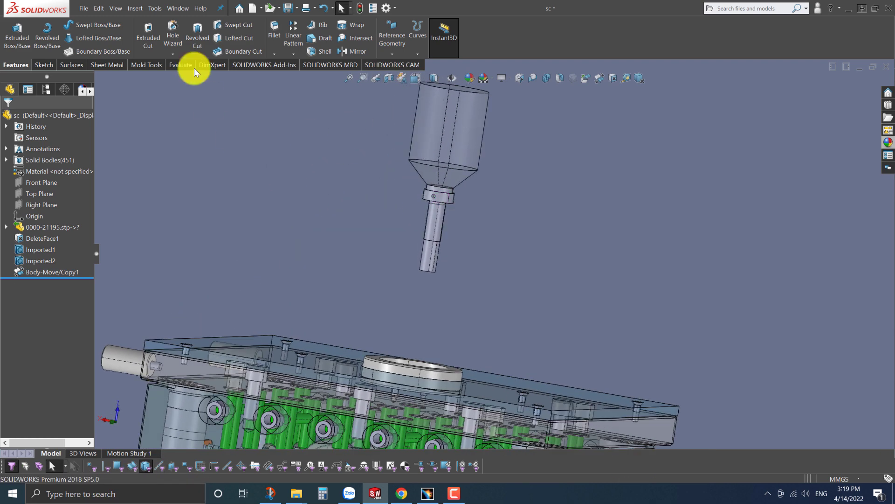
Start a second Move/Copy Body on both bushing bodies using Constraints mode.
left_click(135, 8)
left_click(135, 9)
mouse_move(154, 49)
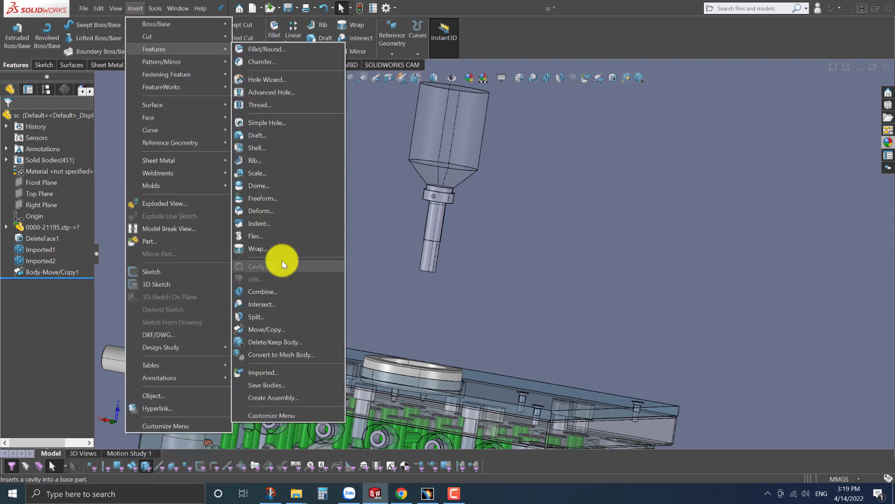
left_click(284, 334)
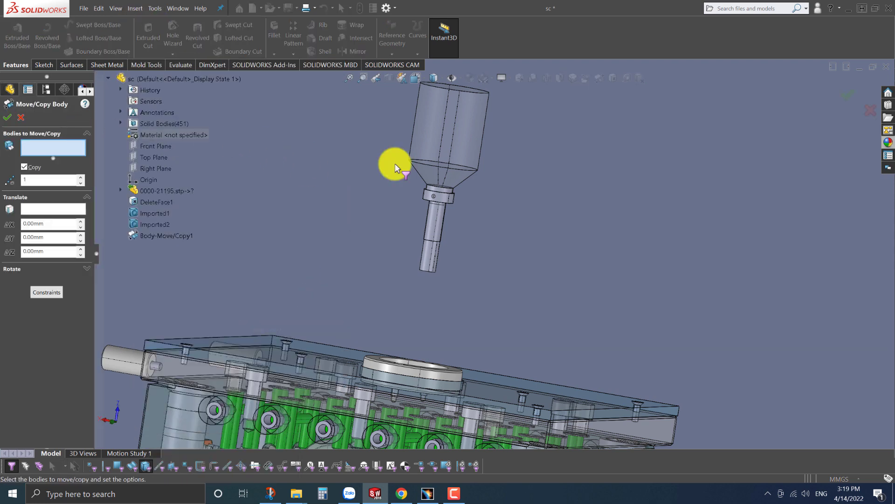
left_click_drag(554, 136, 326, 293)
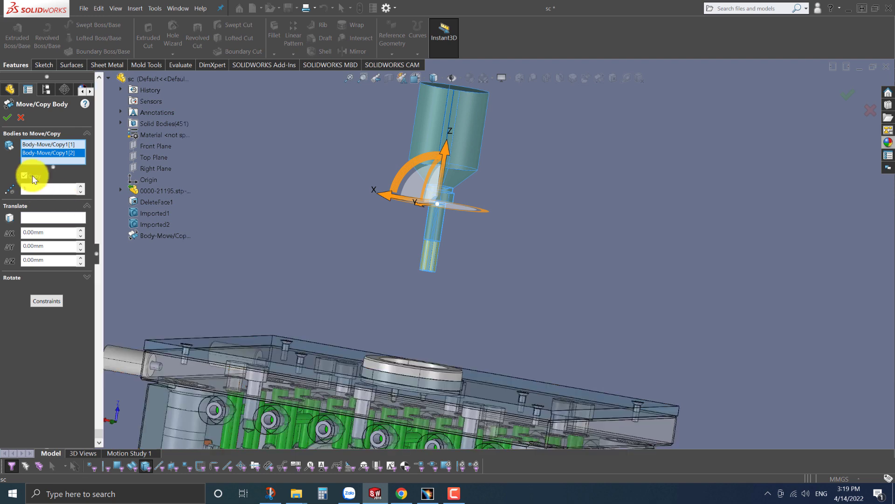
left_click(40, 301)
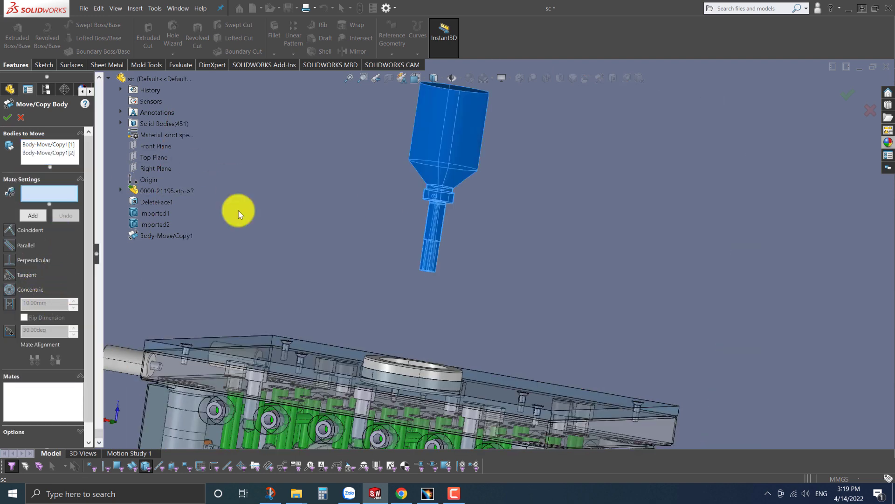
scroll(405, 232, "down", 3)
scroll(420, 176, "down", 2)
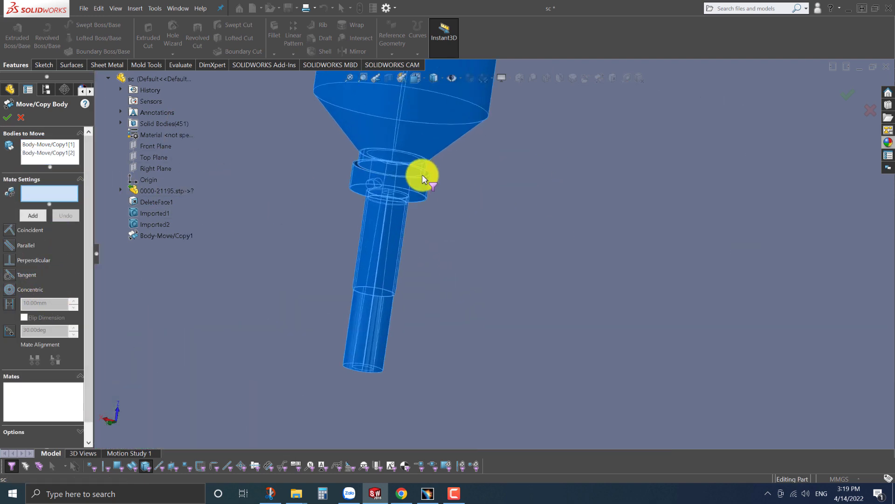
scroll(443, 190, "down", 2)
Mate the bushing collar face coincident with the top plate face and confirm.
left_click(447, 193)
scroll(405, 329, "up", 3)
scroll(364, 202, "up", 3)
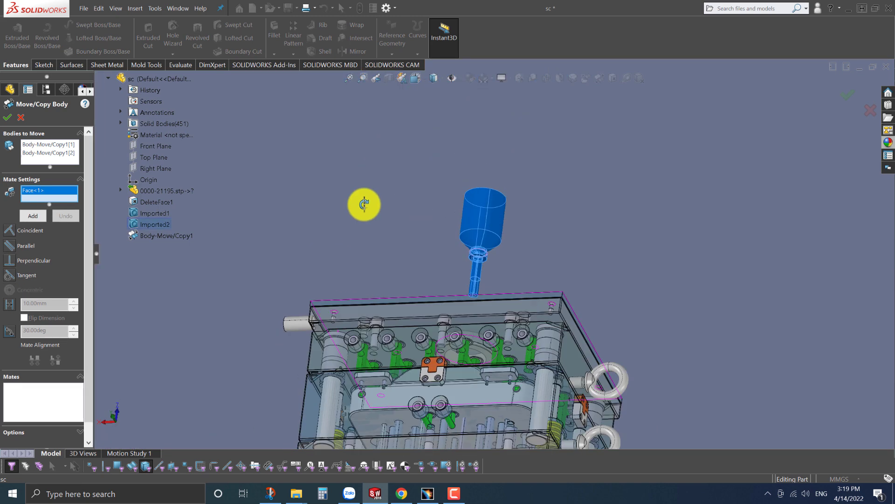
scroll(410, 309, "down", 3)
left_click(414, 314)
scroll(416, 318, "down", 1)
key("Return")
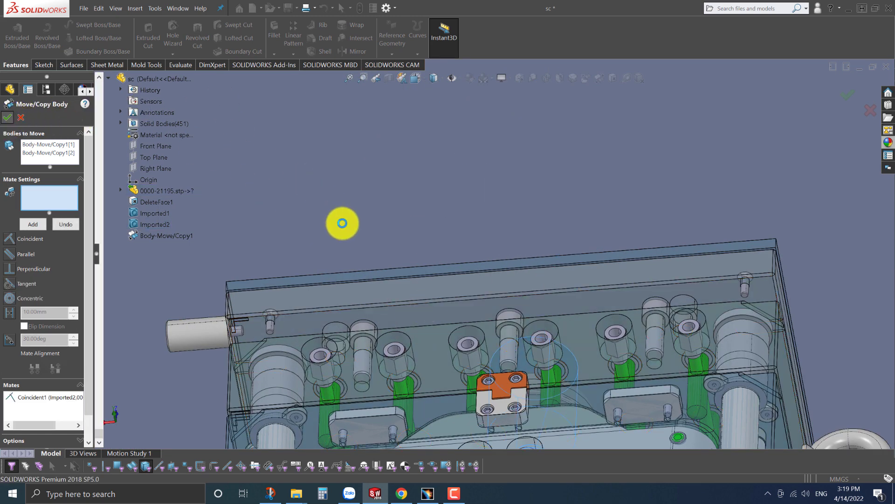
key("Return")
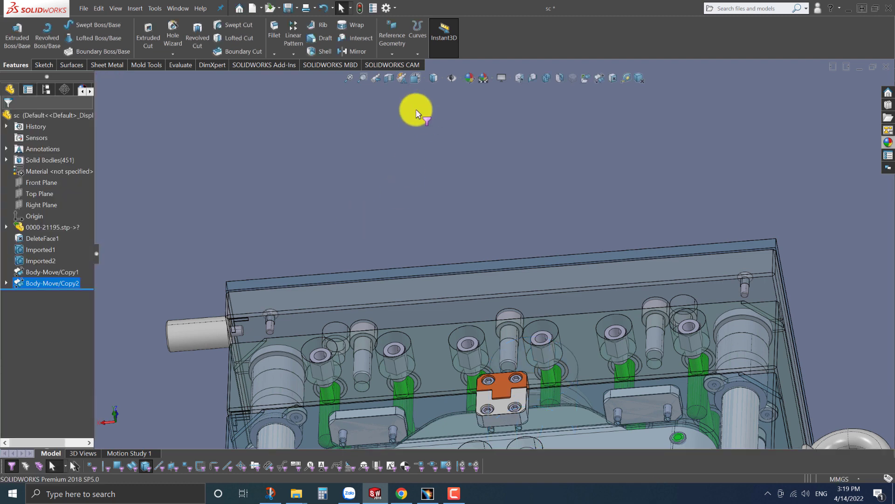
mouse_move(416, 110)
middle_mouse_down()
mouse_move(420, 184)
mouse_move(401, 121)
middle_mouse_up()
Check the bushing's fit with a section cut, then view the mold from the front.
left_click(388, 80)
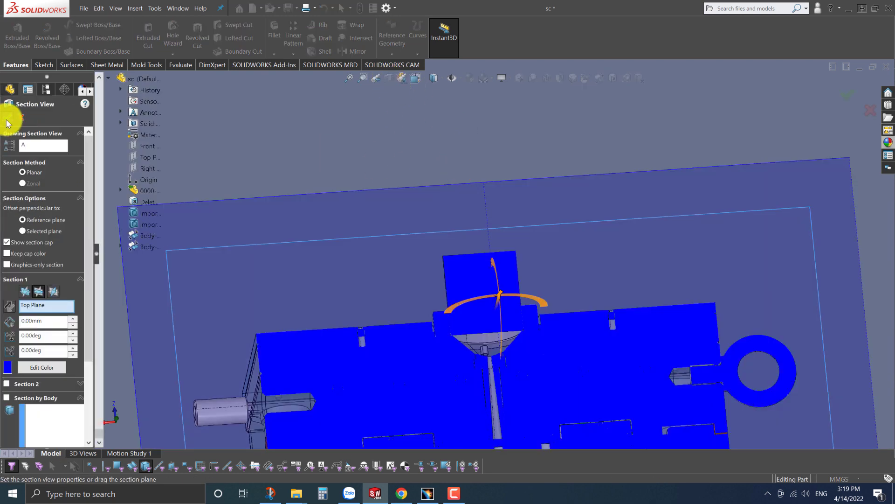
key("Escape")
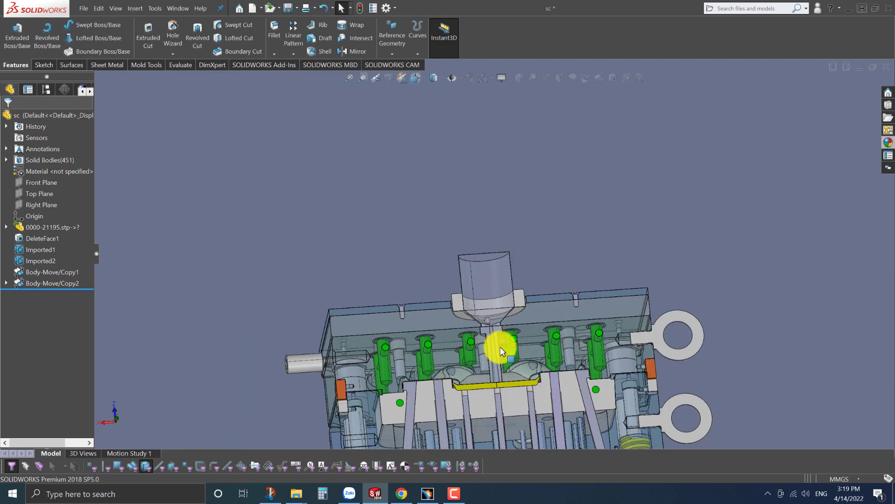
key("space")
left_click(367, 329)
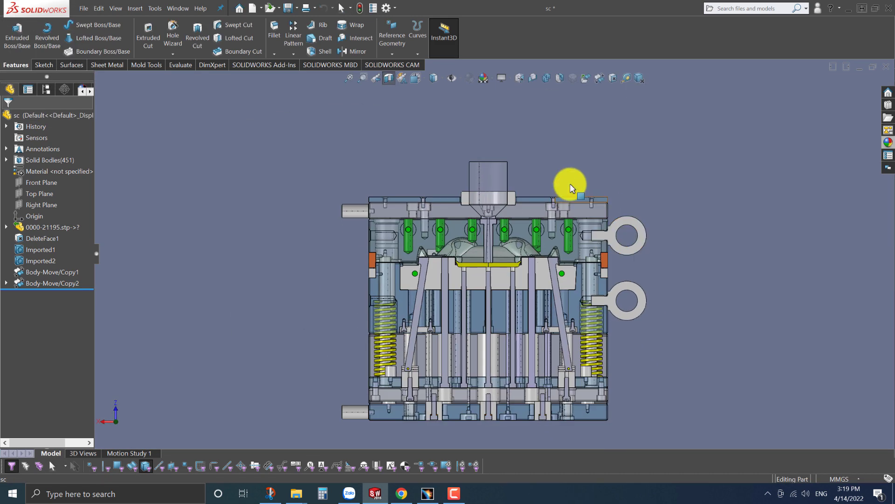
scroll(430, 300, "down", 5)
scroll(412, 277, "down", 2)
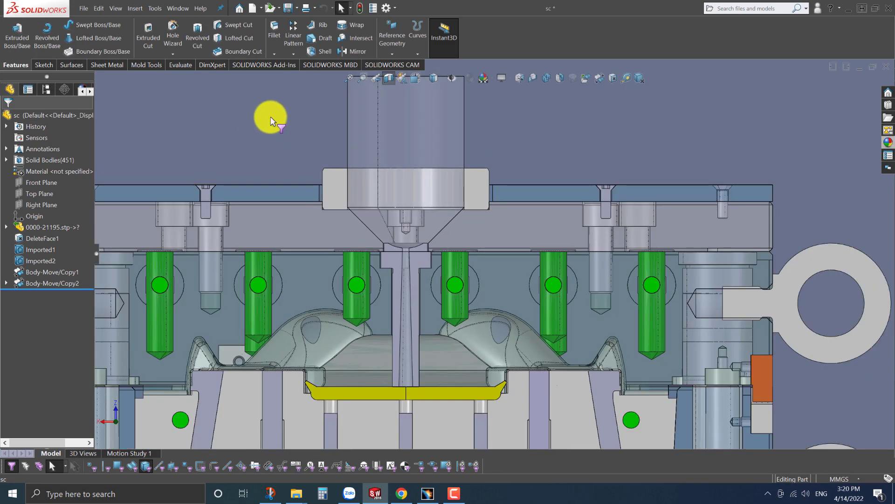
Copy the sprue bushing body in place with zero offset, accepting the warning.
left_click(136, 8)
mouse_move(154, 49)
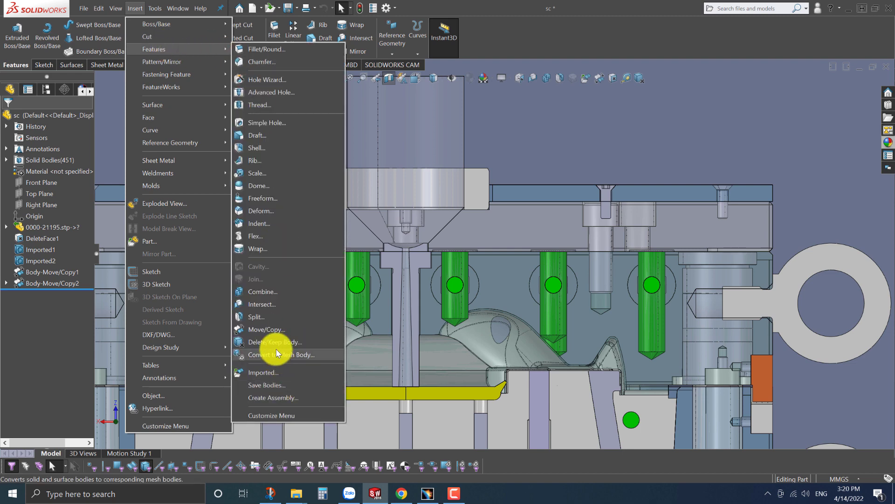
left_click(271, 330)
left_click(370, 156)
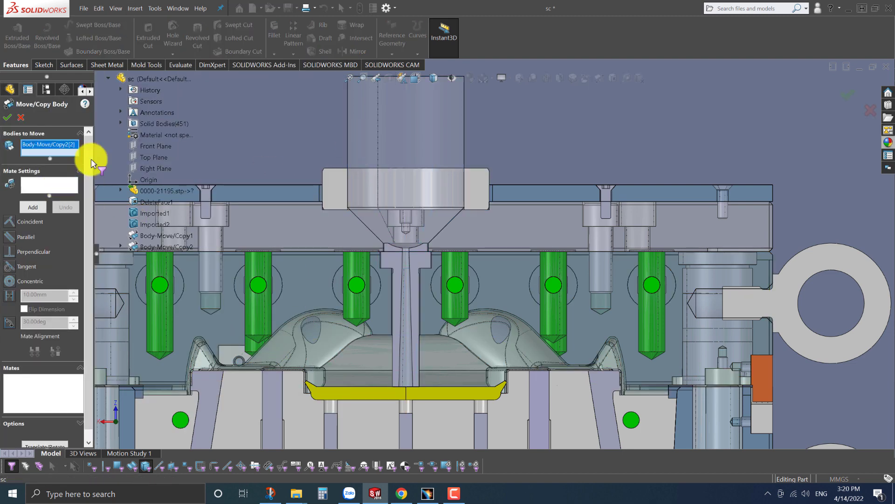
left_click(30, 444)
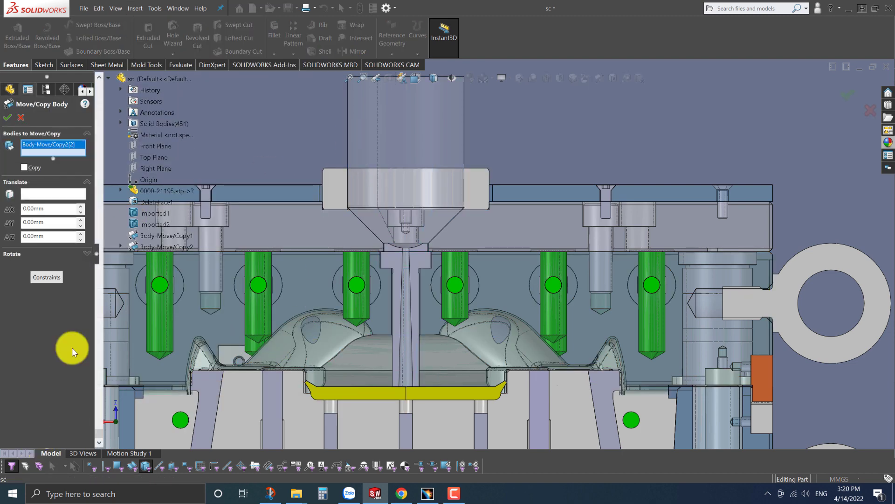
left_click(32, 168)
left_click(7, 117)
left_click(462, 247)
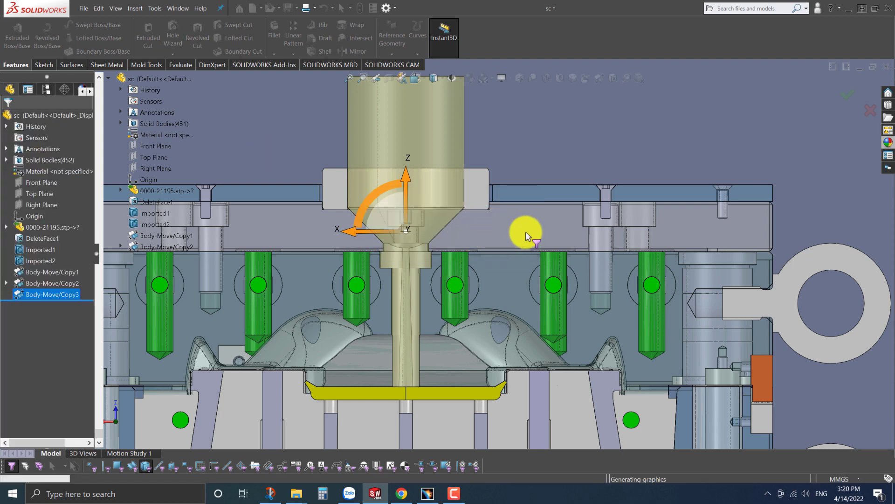
scroll(556, 135, "up", 3)
scroll(459, 220, "up", 2)
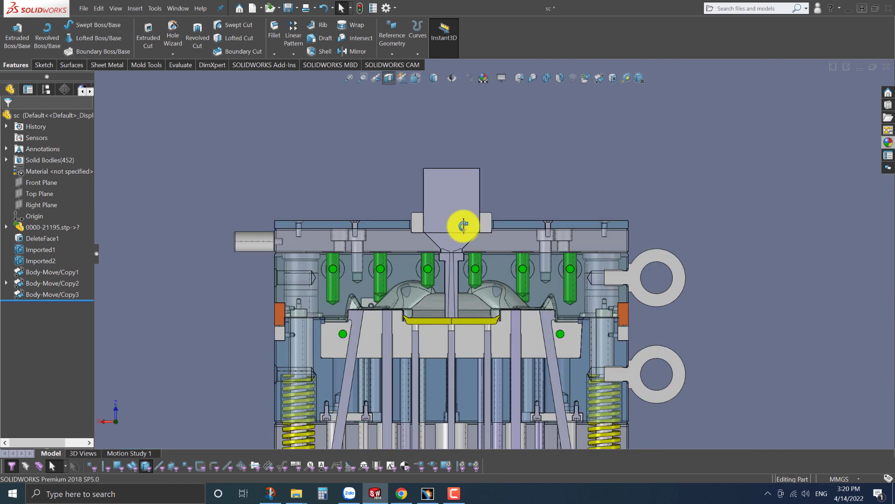
mouse_move(459, 220)
middle_mouse_down()
mouse_move(400, 243)
mouse_move(375, 290)
middle_mouse_up()
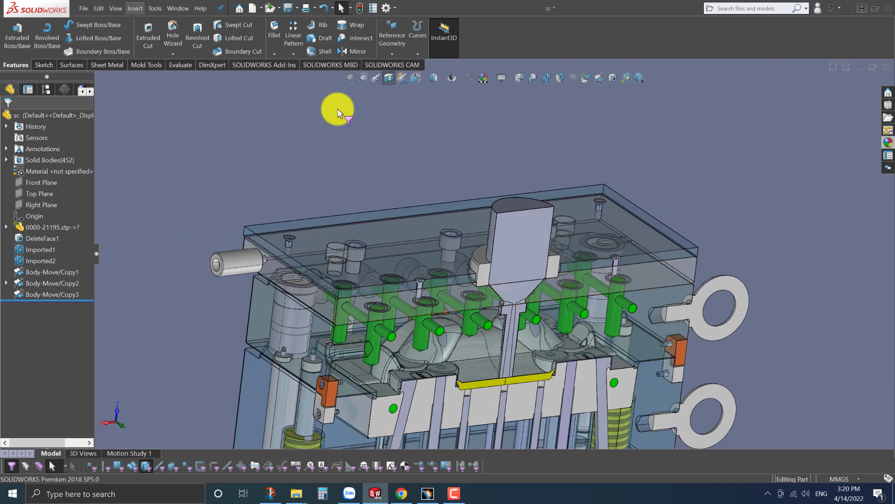
Subtract the sprue bushing from the top clamp plate body 0000-21195.stp[170].
left_click(135, 8)
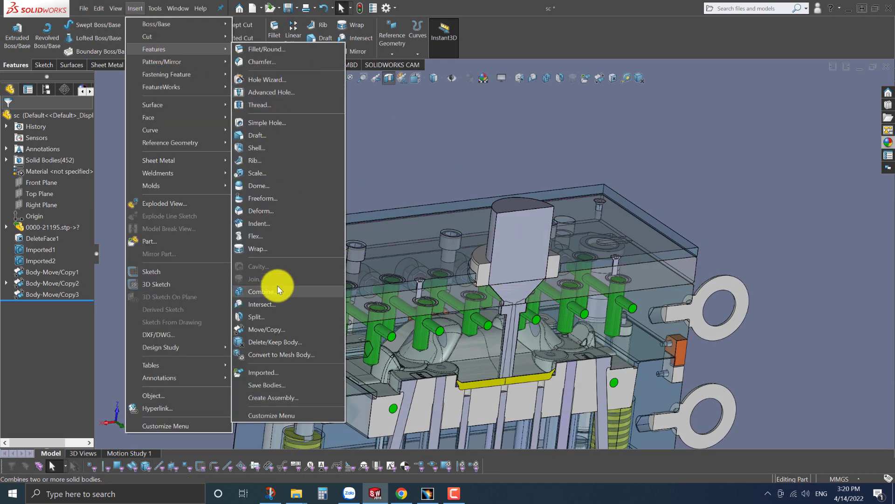
left_click(259, 291)
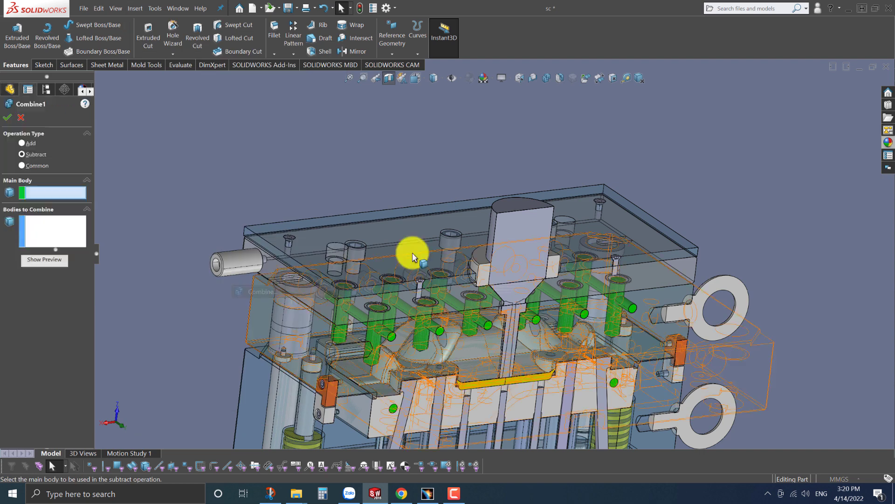
left_click(275, 271)
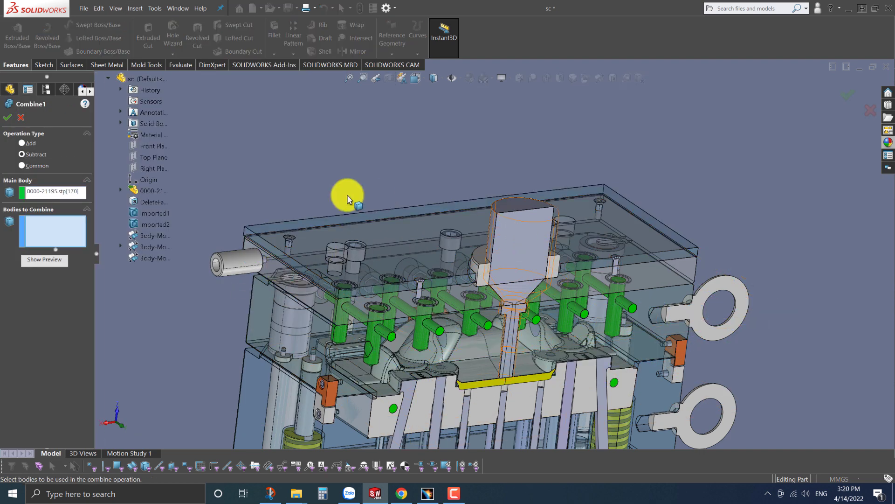
left_click(491, 229)
key("Return")
Subtract the sprue bushing copy from the DeleteFace1 plate body as well.
left_click(137, 12)
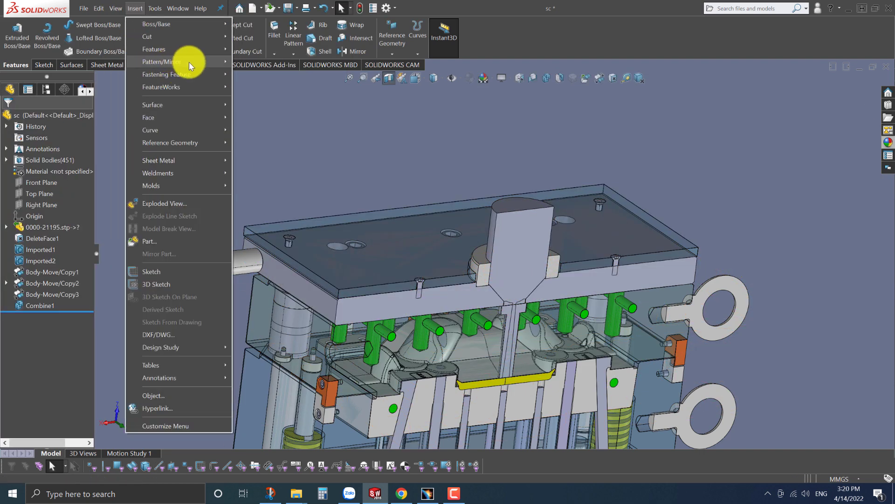
mouse_move(178, 49)
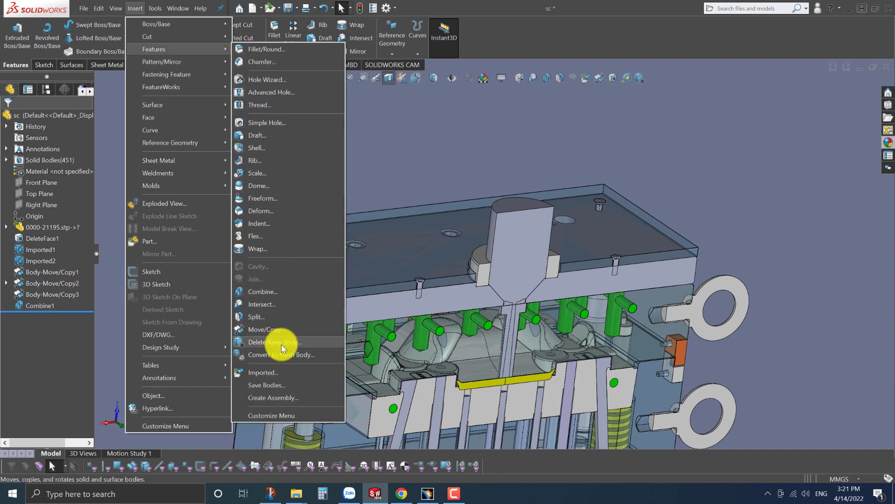
left_click(265, 292)
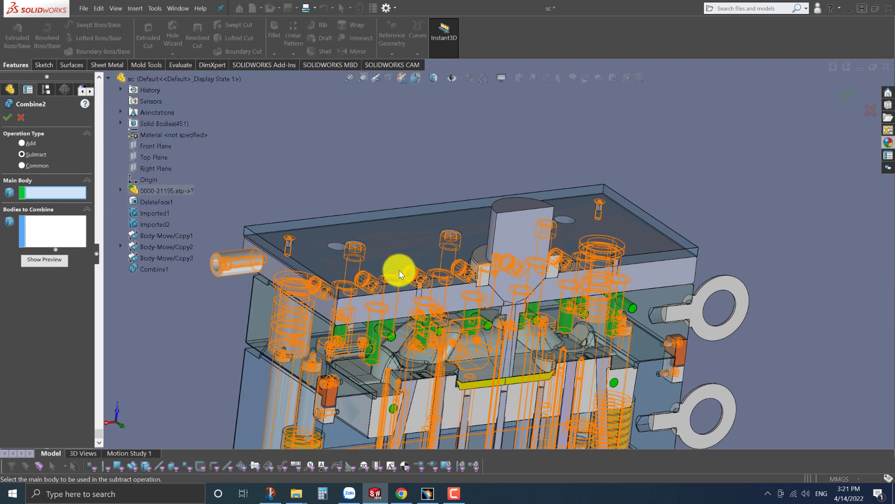
left_click(399, 274)
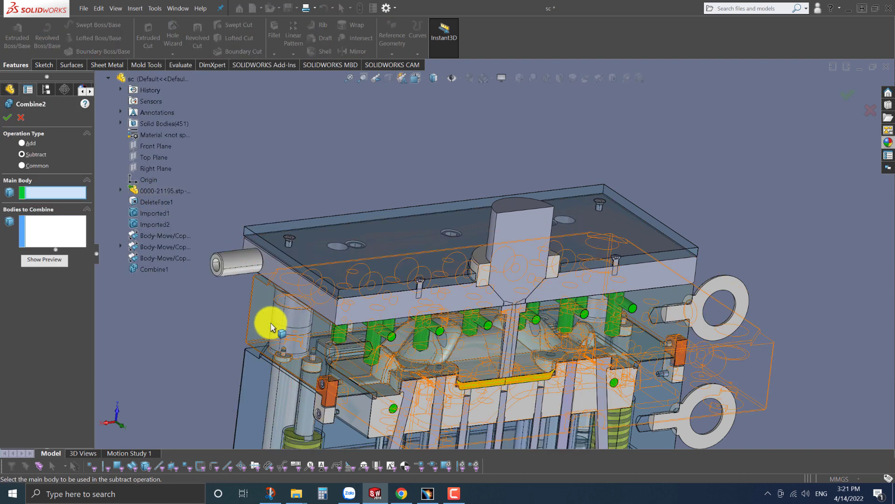
left_click(503, 229)
key("Return")
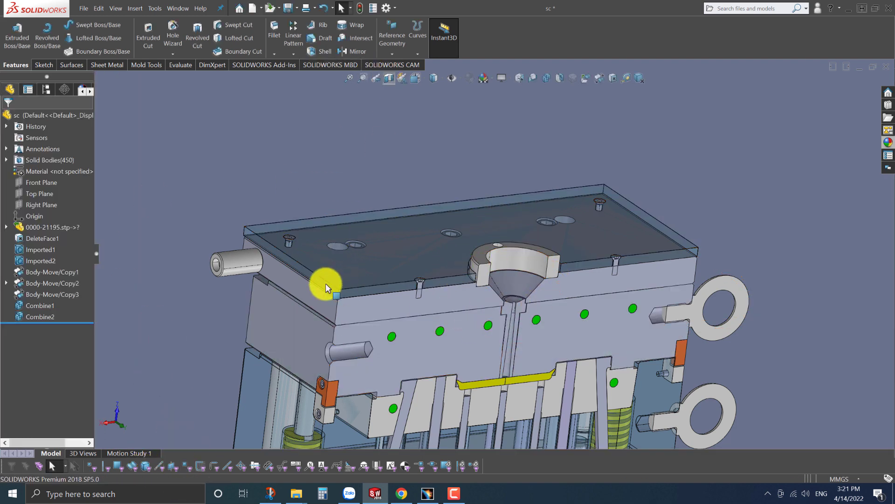
Make the cut plate body transparent again.
left_click(145, 465)
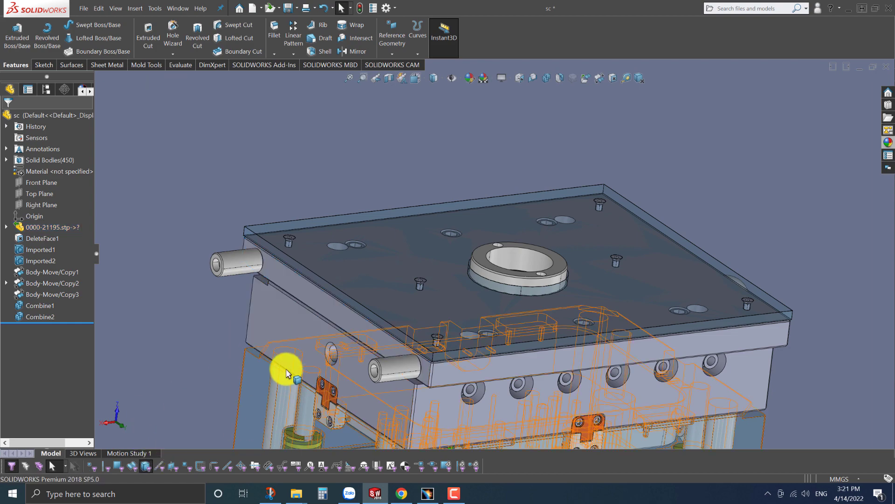
left_click(296, 290)
left_click(180, 250)
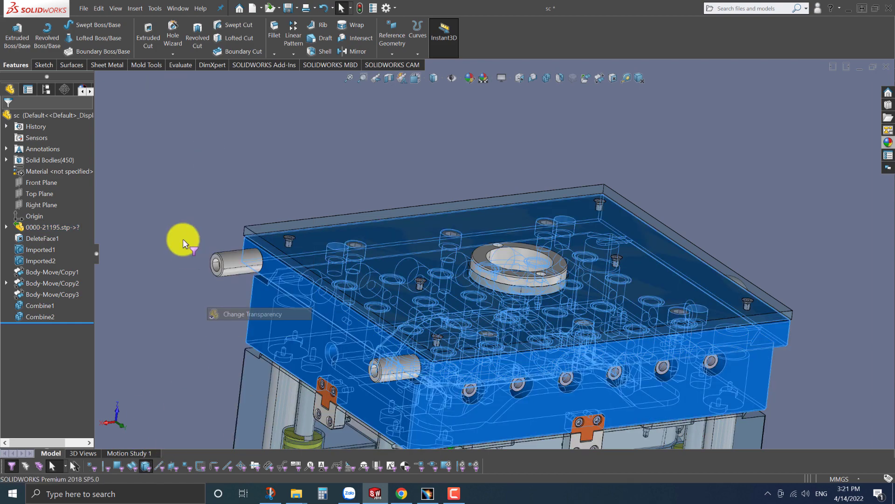
middle_click_drag(484, 340, 393, 73)
Section the mold and inspect the bushing seated through the plates.
left_click(394, 77)
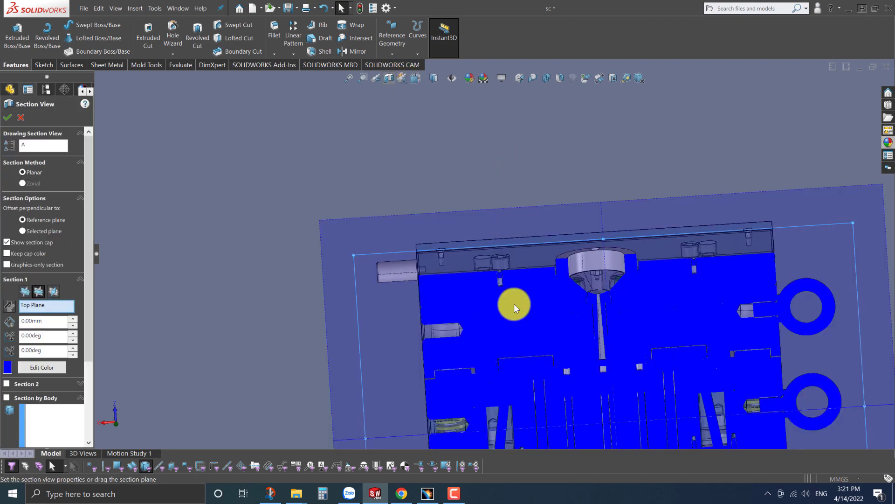
middle_click_drag(513, 304, 640, 360)
left_click(19, 93)
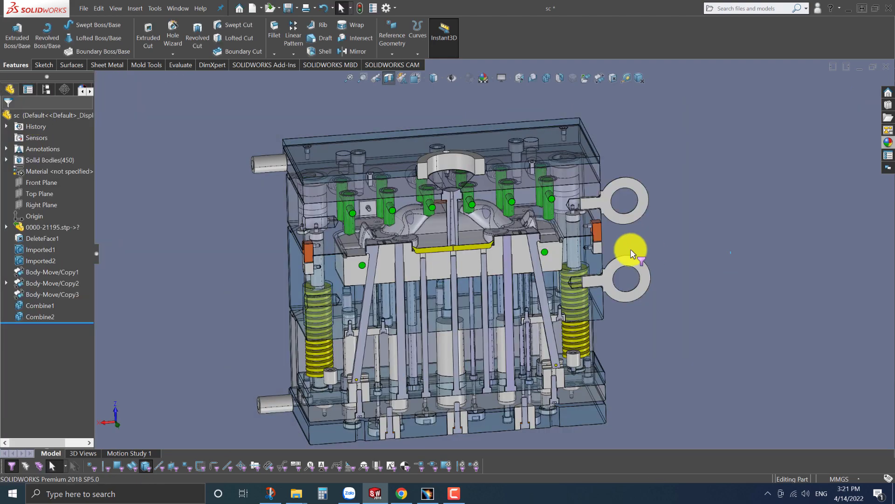
scroll(630, 250, "down", 10)
mouse_move(420, 175)
middle_mouse_down()
mouse_move(350, 144)
mouse_move(394, 147)
middle_mouse_up()
scroll(394, 148, "up", 10)
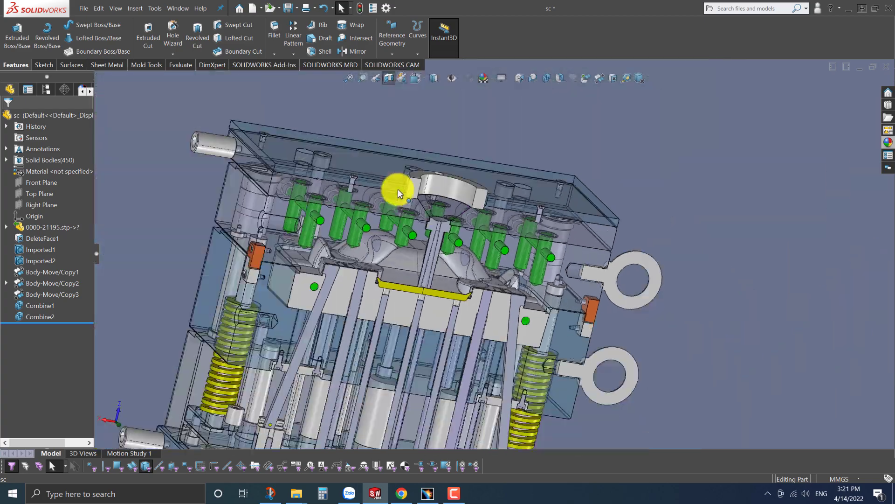
Re-cut the mold along the Top Plane from a new angle, then close the section view.
left_click(391, 77)
mouse_move(434, 199)
middle_mouse_down()
mouse_move(386, 306)
mouse_move(399, 266)
mouse_move(500, 374)
mouse_move(443, 352)
mouse_move(462, 304)
mouse_move(344, 290)
mouse_move(260, 364)
mouse_move(314, 304)
mouse_move(331, 261)
middle_mouse_up()
left_click(389, 79)
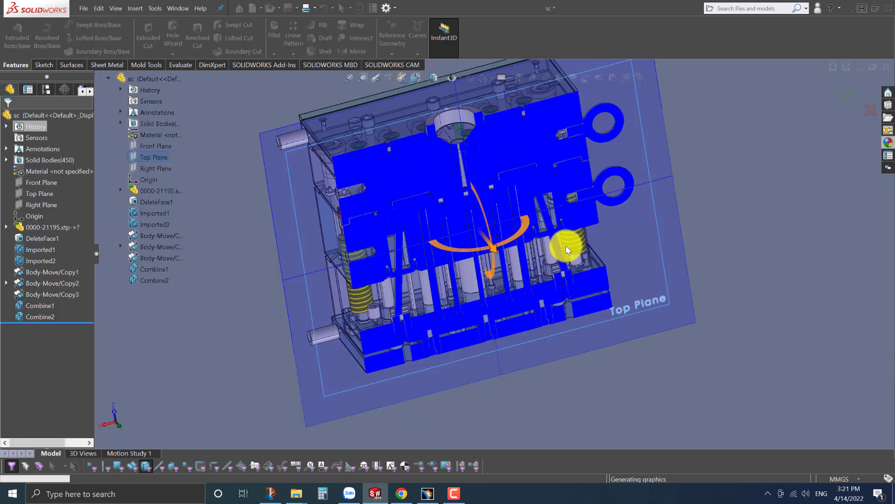
key("Escape")
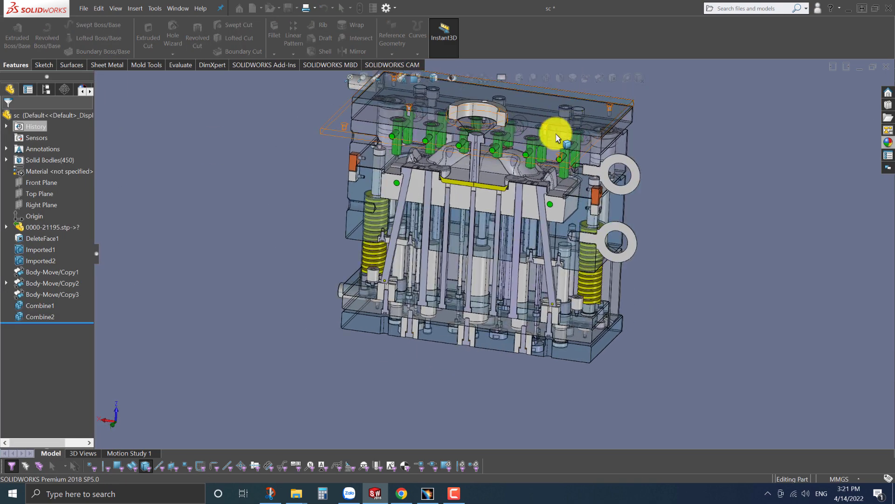